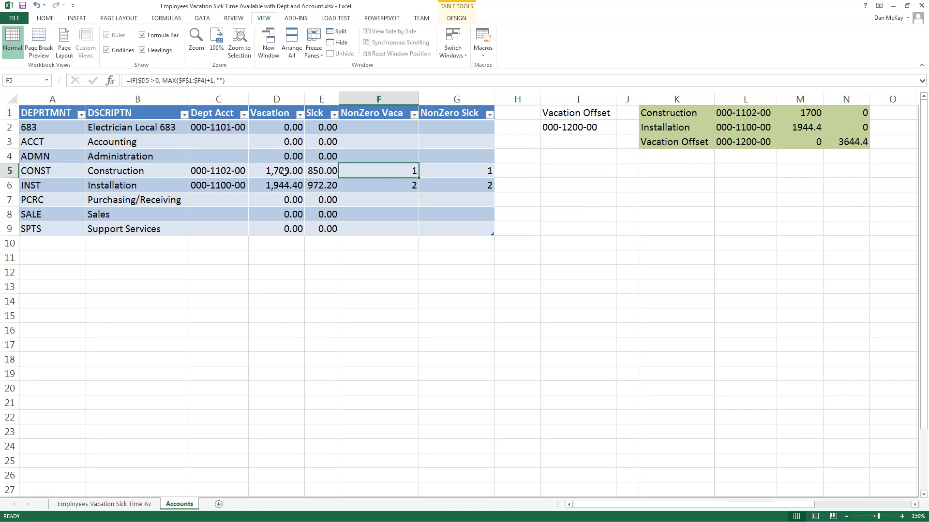
- Compare the NonZero Vaca formulas for the Construction and Installation rows with the Installation vacation amount
click(382, 186)
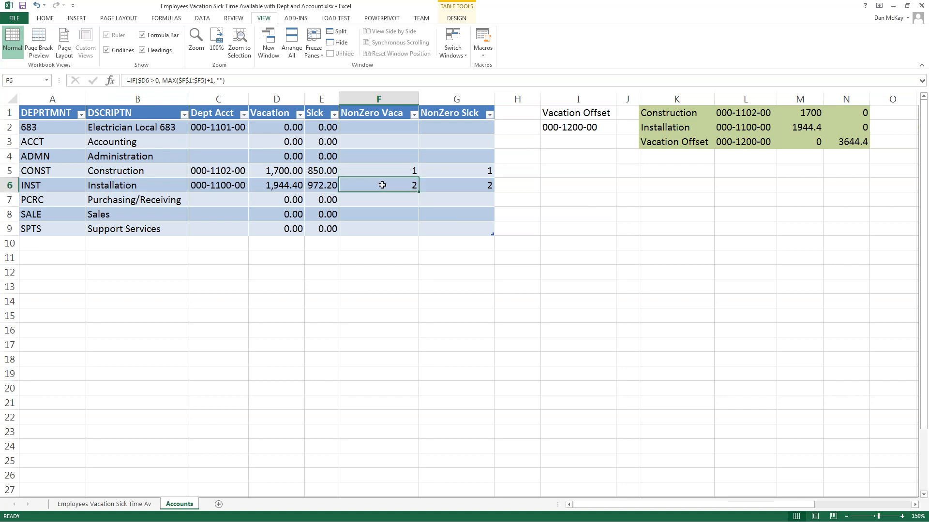
click(281, 185)
click(375, 185)
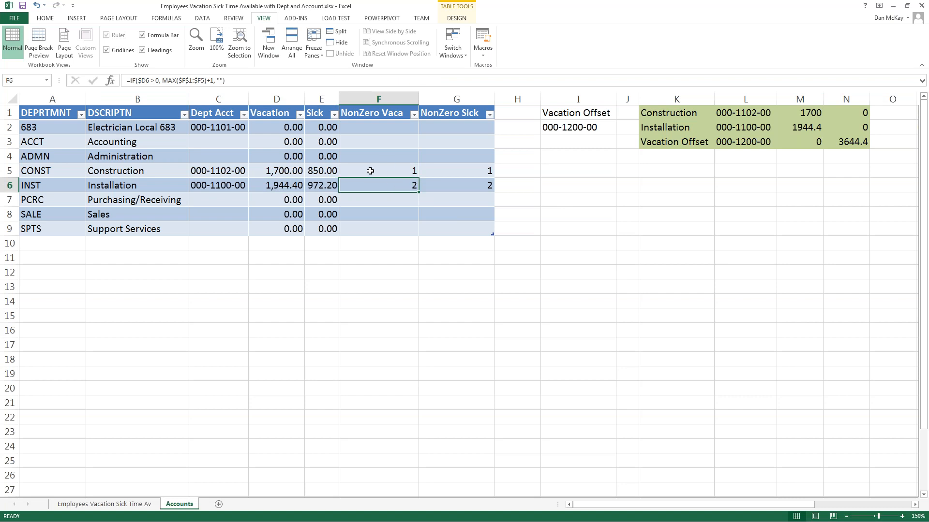
click(405, 172)
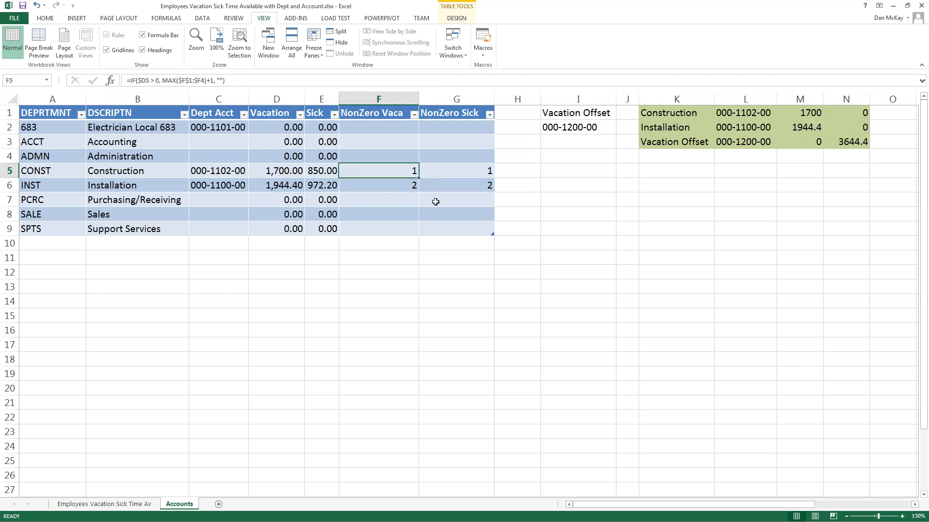
- Set the Vacation amount for Electrician Local 683 in cell D2 to 755
key(Up)
key(Up)
key(Up)
key(Left)
key(Left)
key(Right)
key(Left)
text(755)
key(Return)
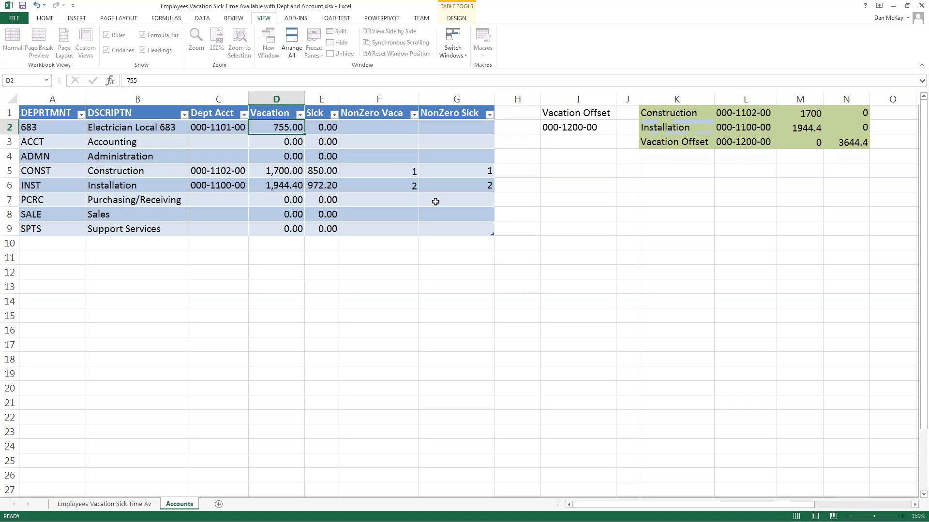
- Examine the NonZero Vaca formulas in F2 and F3 and compare them with the example on the PowerPoint slide Identifying Data Rows
key(Up)
key(Right)
key(Right)
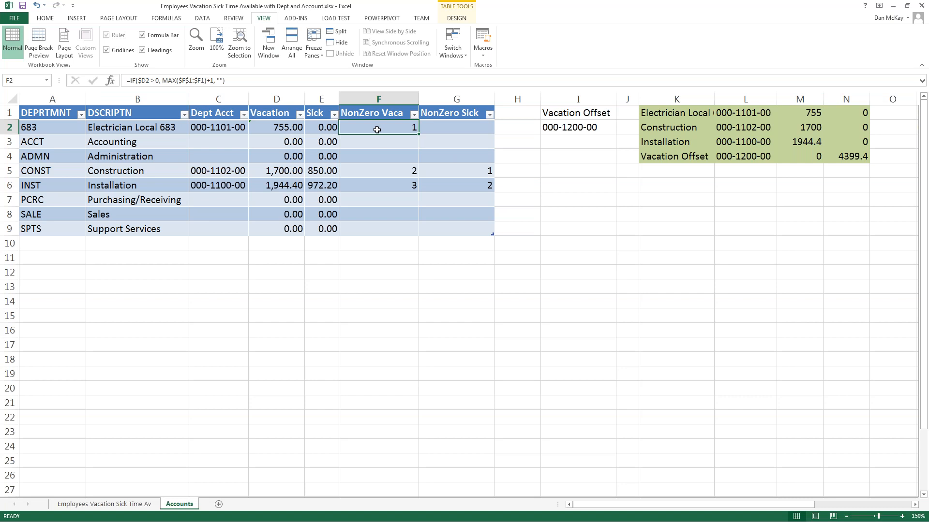
click(362, 136)
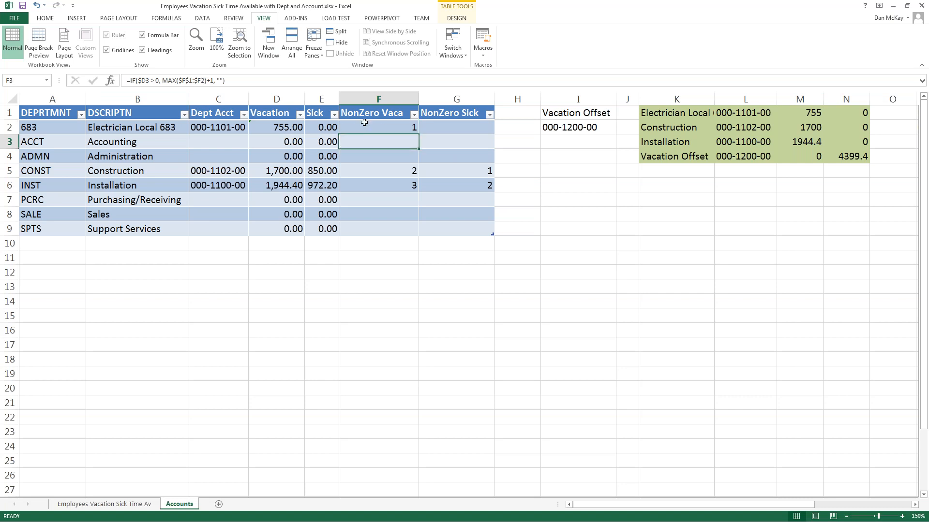
click(360, 127)
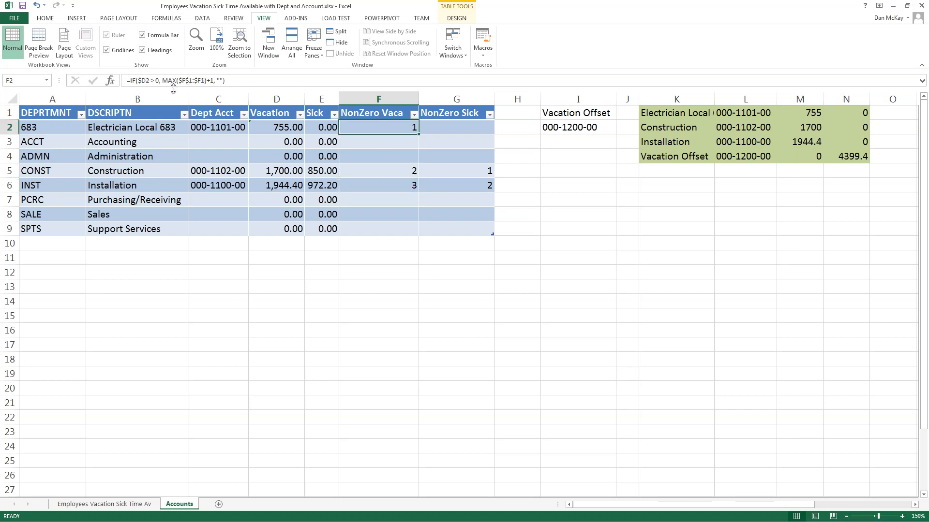
key(alt+Tab)
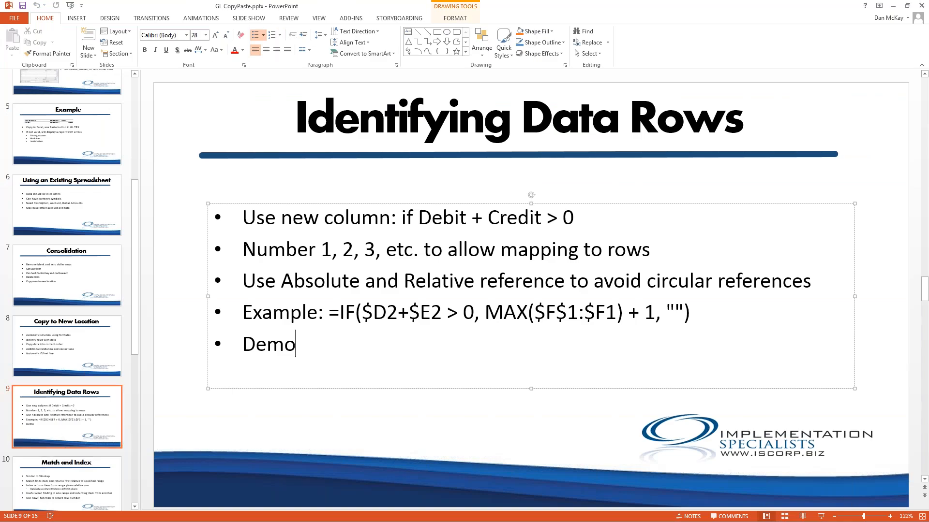
key(alt+Tab)
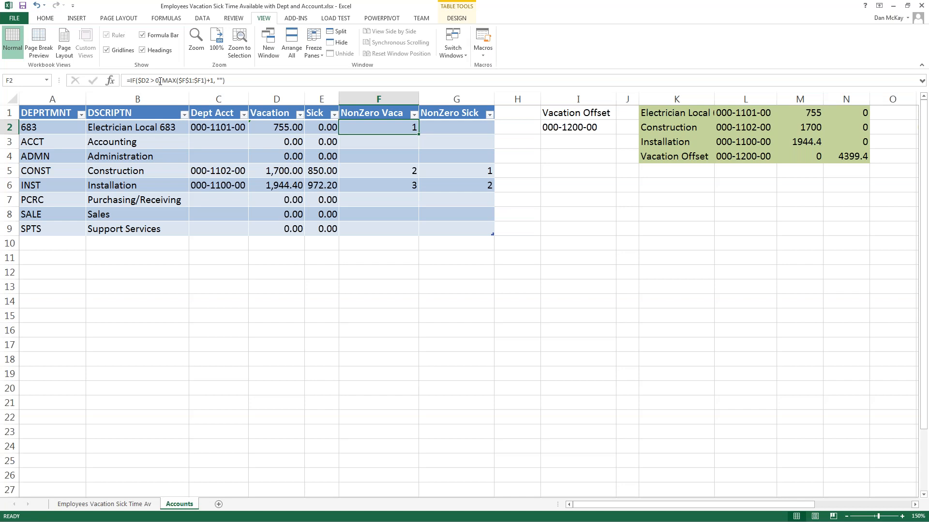
- Inspect the MAX function and its absolute and relative range references in the F2 formula, leaving the formula as it is
click(160, 81)
drag(162, 80, 178, 81)
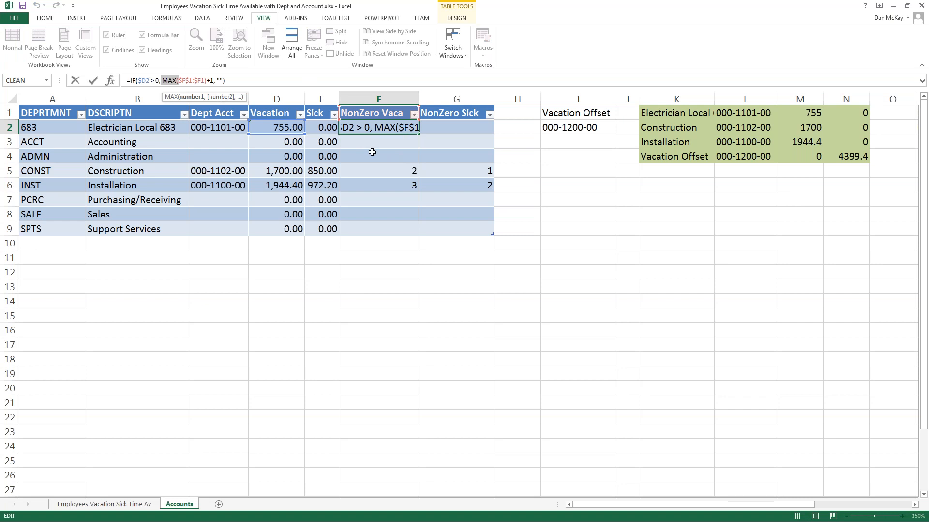
key(ctrl+Return)
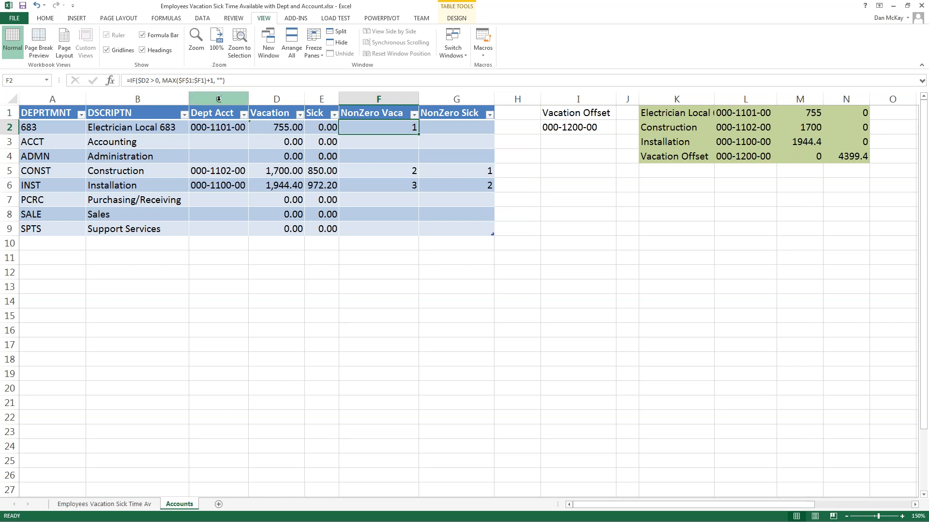
click(180, 81)
key(shift+Right)
key(Right)
key(Right)
key(shift+Right)
key(Right)
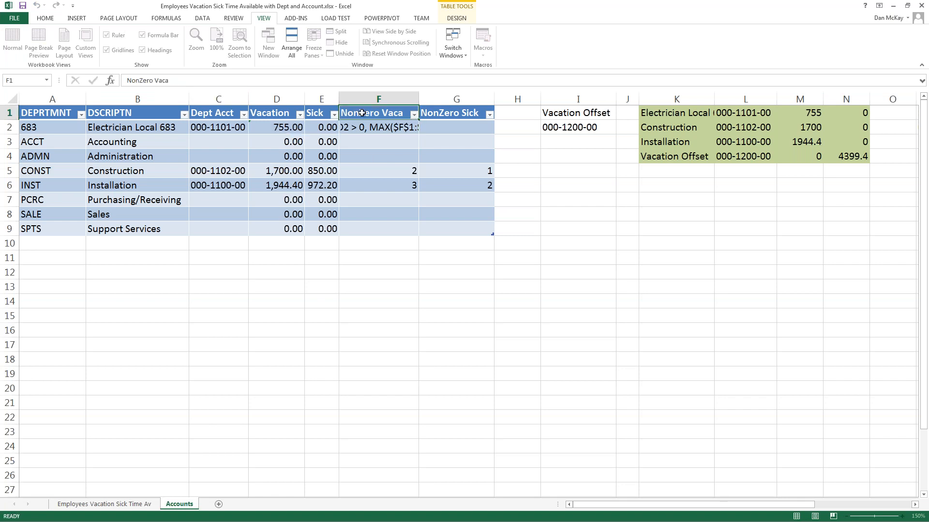
key(Escape)
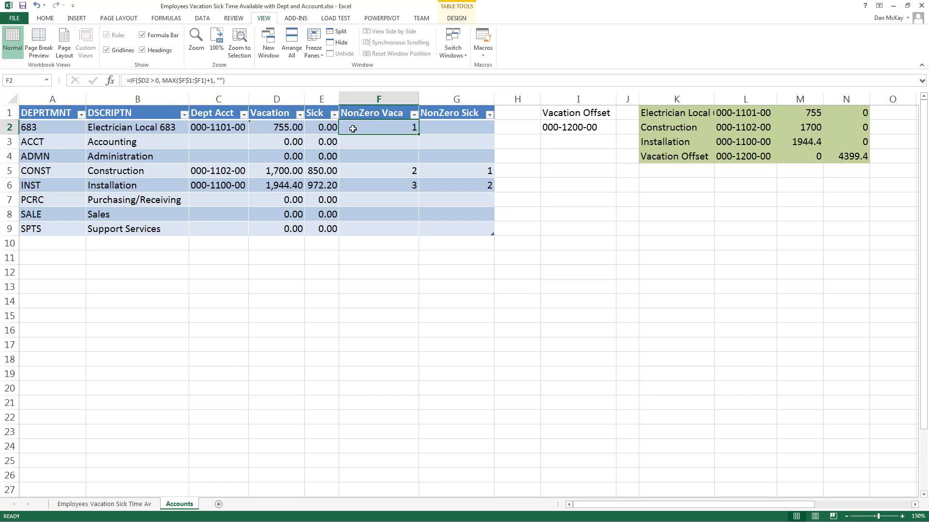
- Inspect the NonZero Vaca header, the F2 formula, and the cells referenced by the MAX range in F5
click(361, 111)
click(362, 126)
click(382, 169)
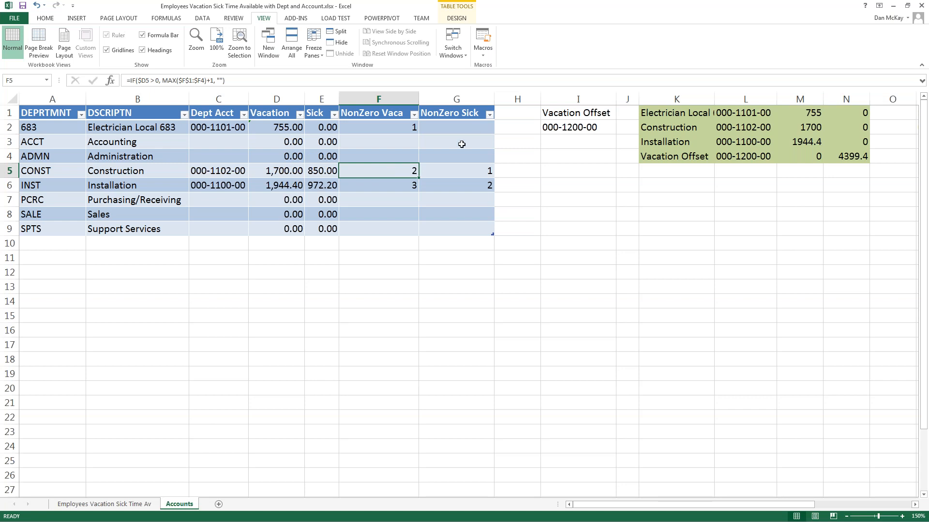
click(189, 81)
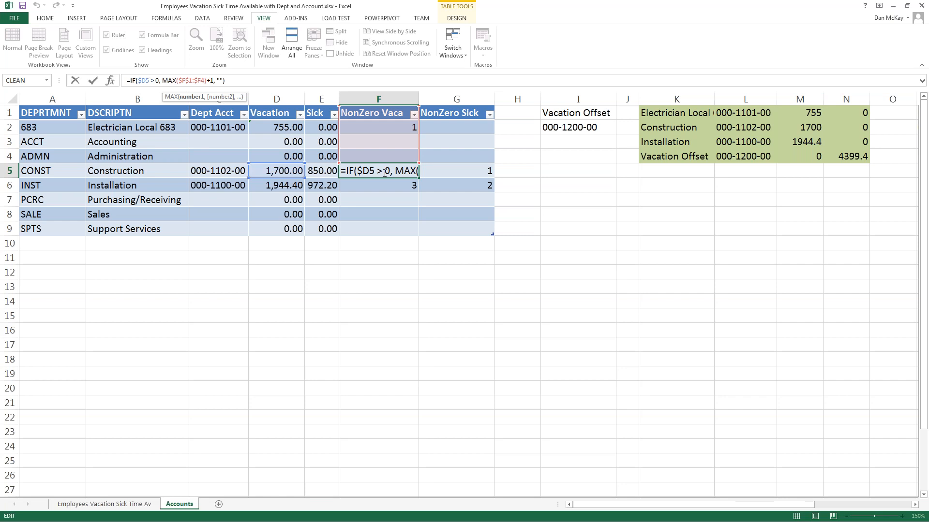
key(Return)
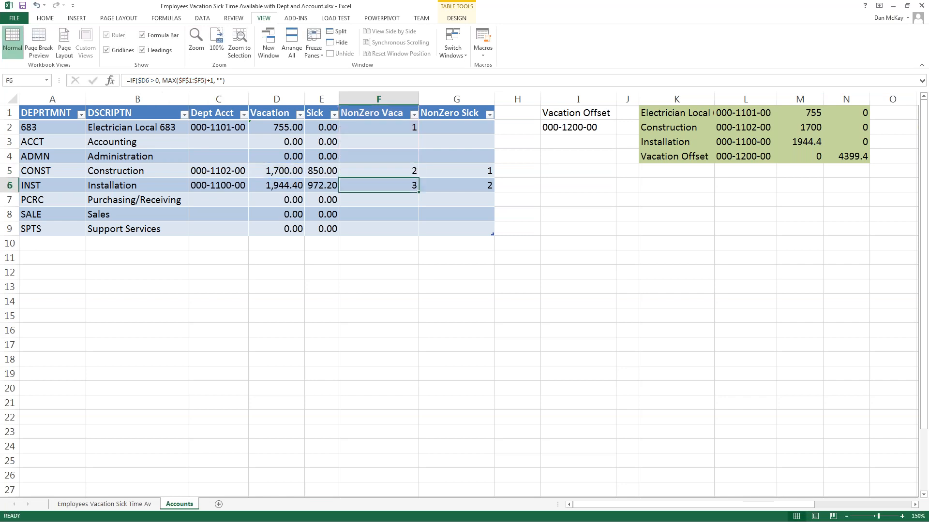
- Set the Vacation amount for Electrician Local 683 in cell D2 to 0
key(Up)
key(Up)
key(Up)
key(Up)
key(Left)
key(Left)
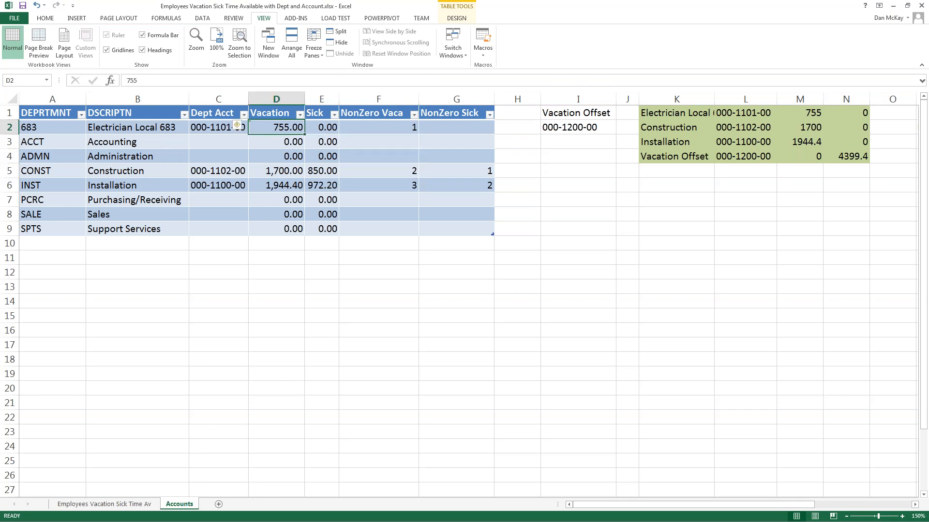
text(0)
key(Return)
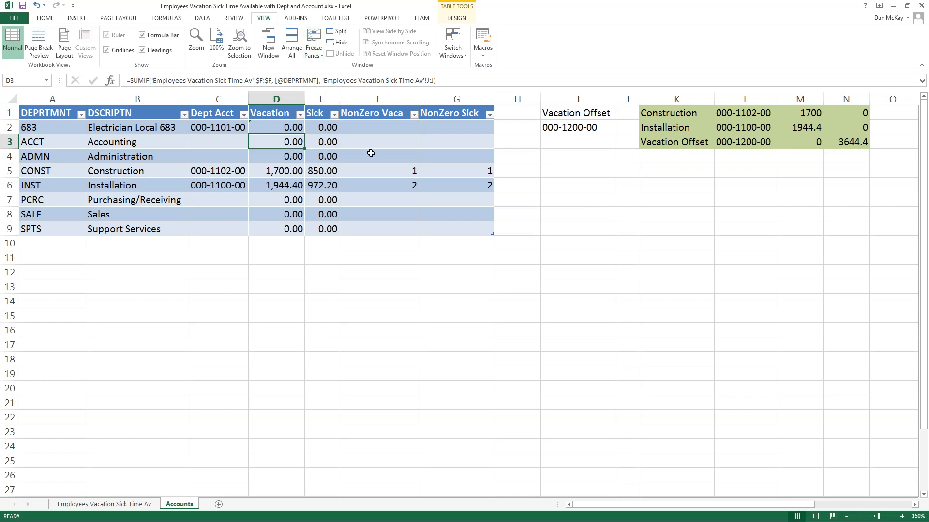
- Inspect which cells the NonZero Vaca formula for Construction refers to, without changing the formula
click(375, 173)
click(188, 80)
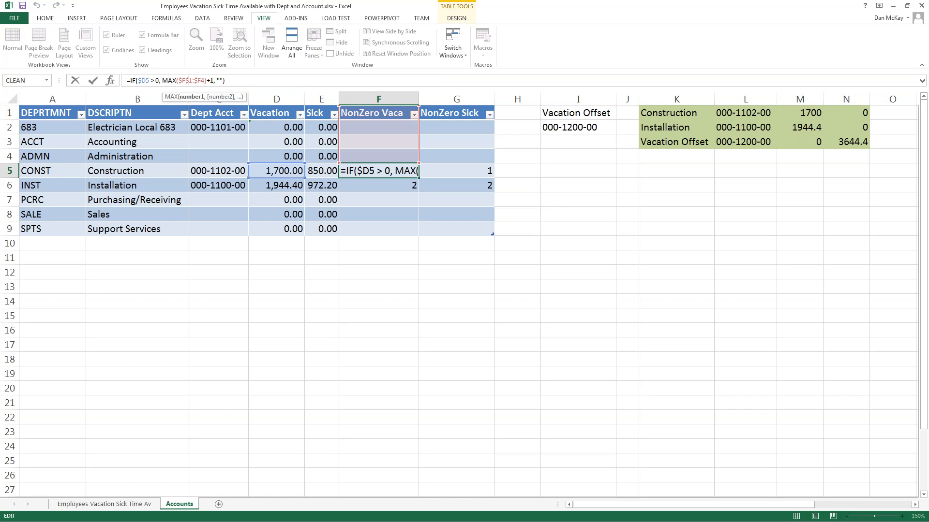
key(Return)
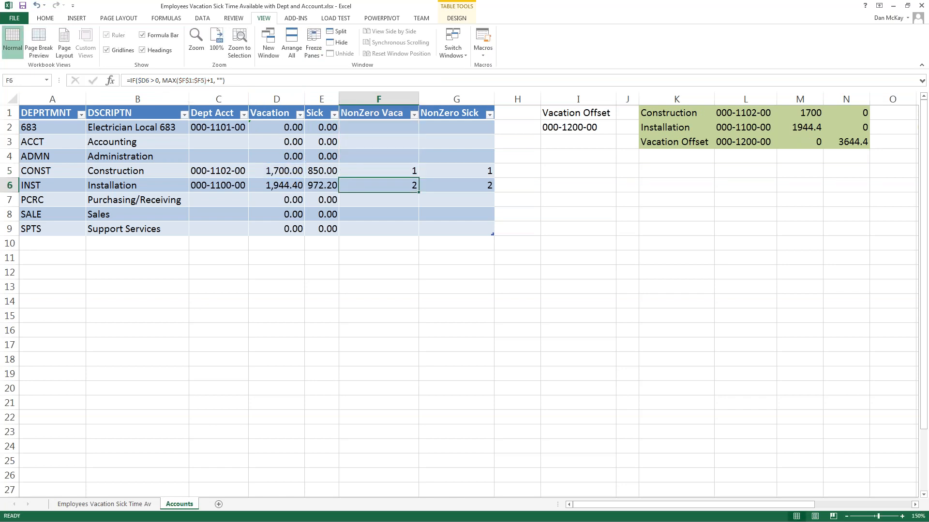
- Compare the NonZero Sick formulas in column G, from the upper table rows through Installation, with the NonZero Vaca formula for Construction
click(379, 171)
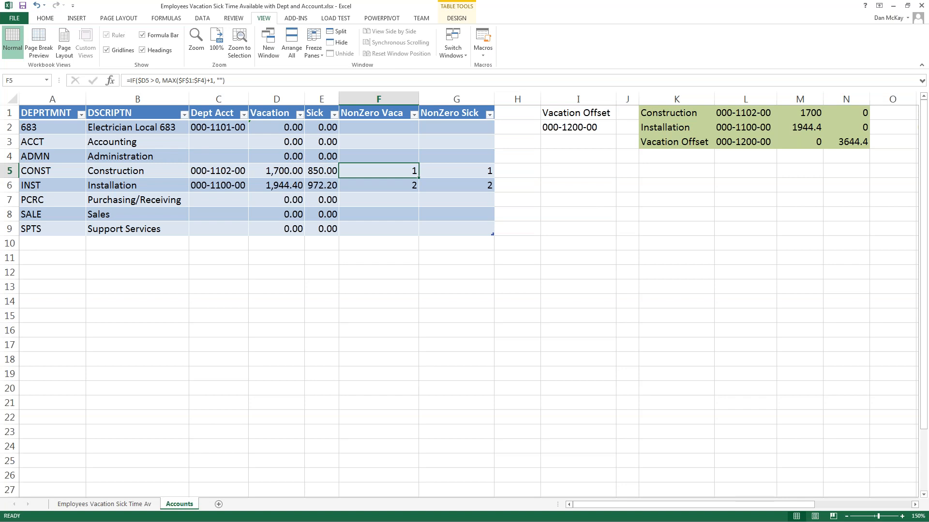
key(Right)
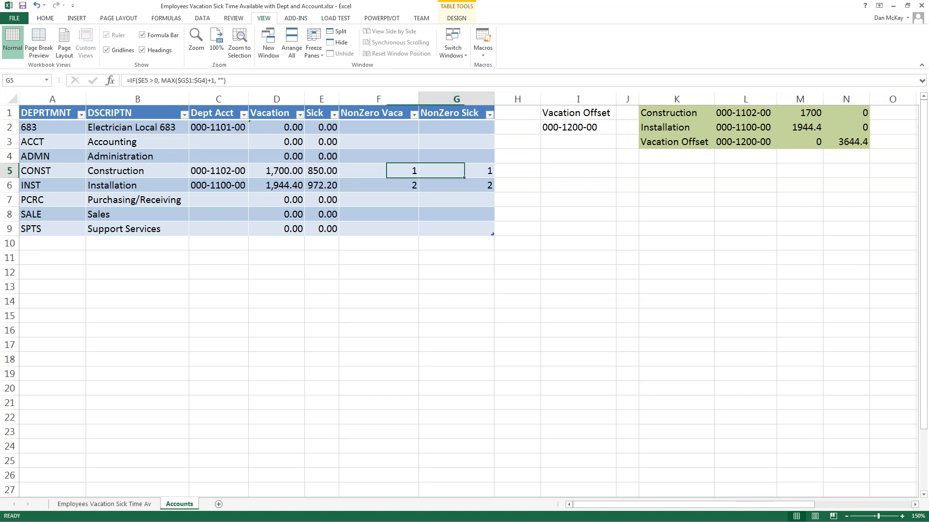
key(Left)
key(Right)
key(Up)
key(Up)
key(Up)
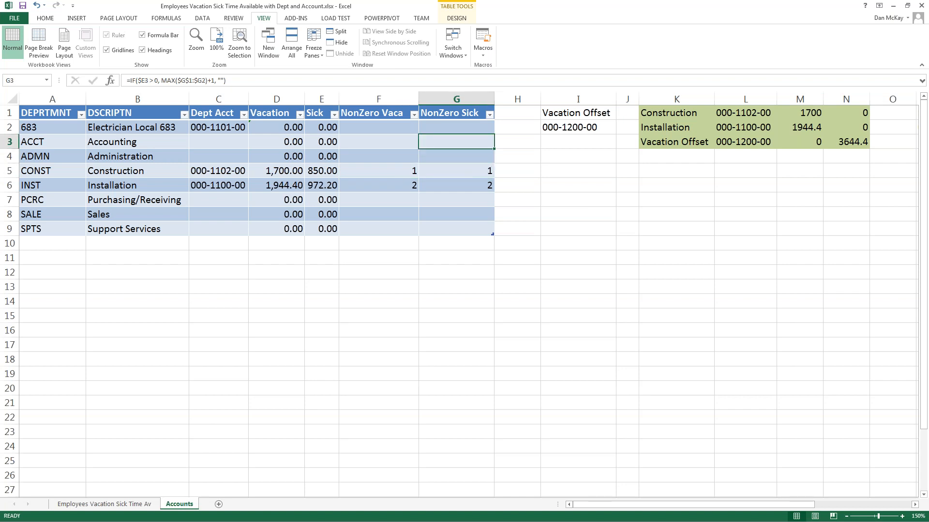
key(Down)
key(Down)
key(Down)
key(Down)
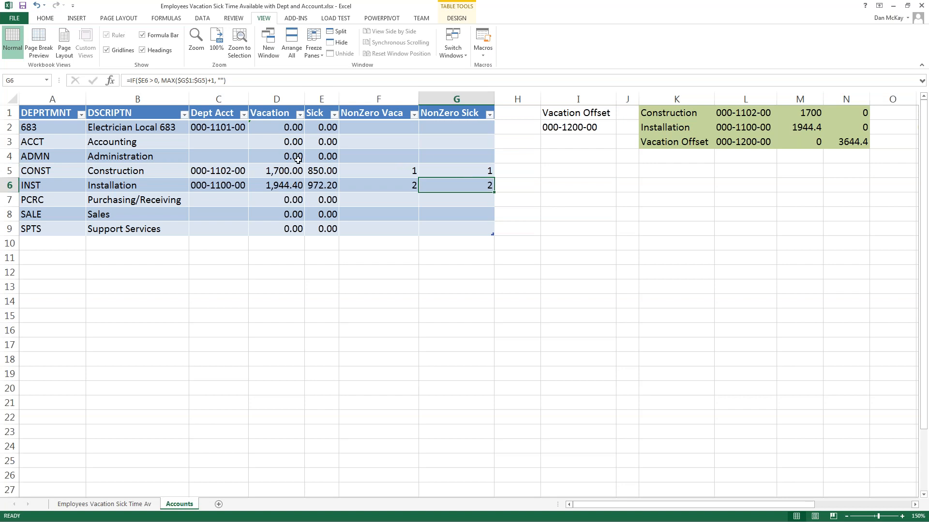
click(457, 175)
click(450, 182)
- Enter 755 as the Vacation amount for Electrician Local 683 and review the NonZero Vaca numbering in F2, F5 and F6
click(289, 127)
text(755)
key(Return)
click(379, 126)
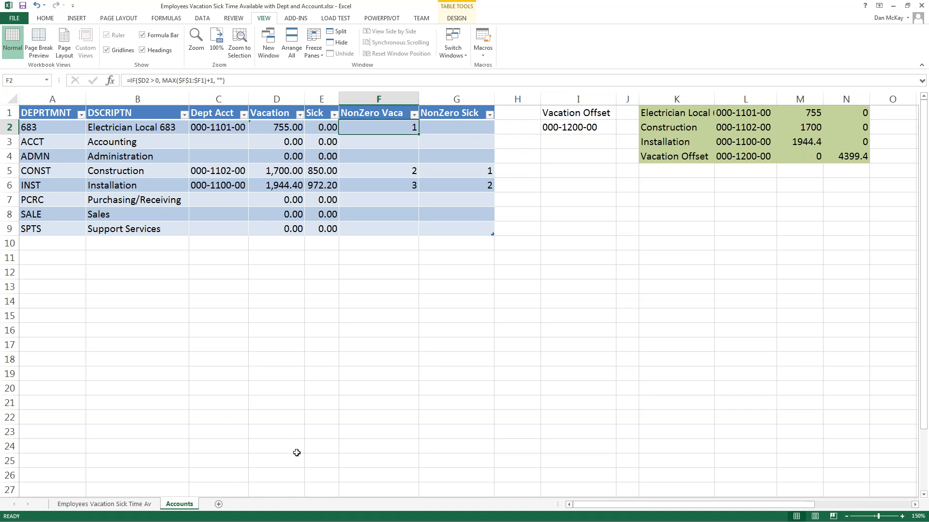
click(402, 170)
key(Down)
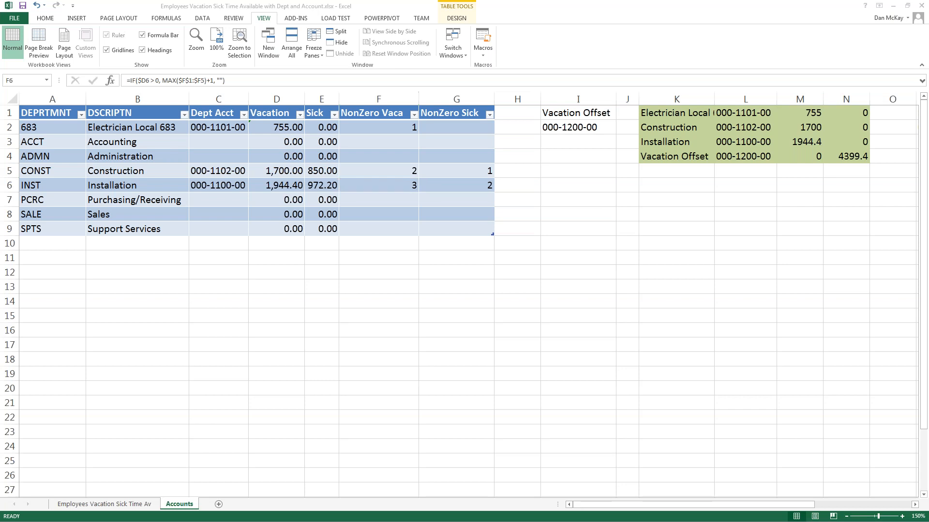
- Switch to the GL CopyPaste presentation in PowerPoint and show the Match and Index slide
key(alt+Tab)
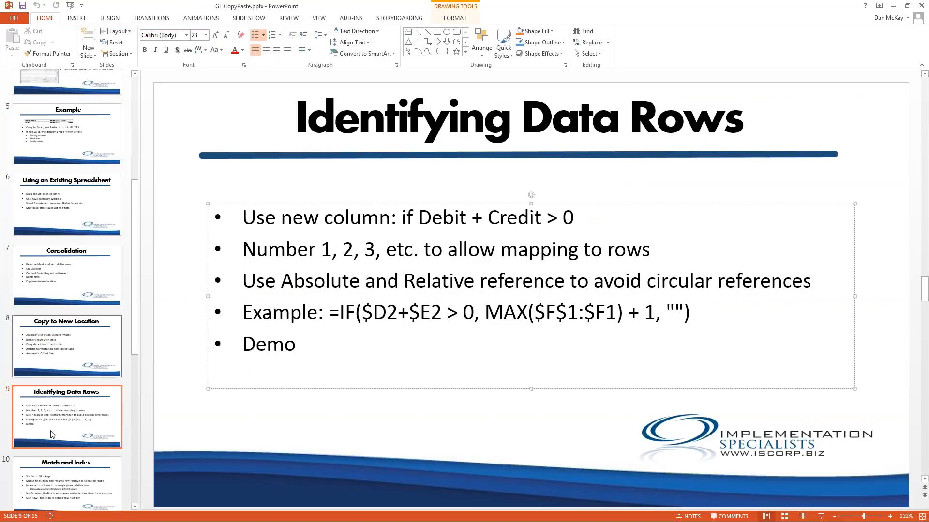
click(65, 486)
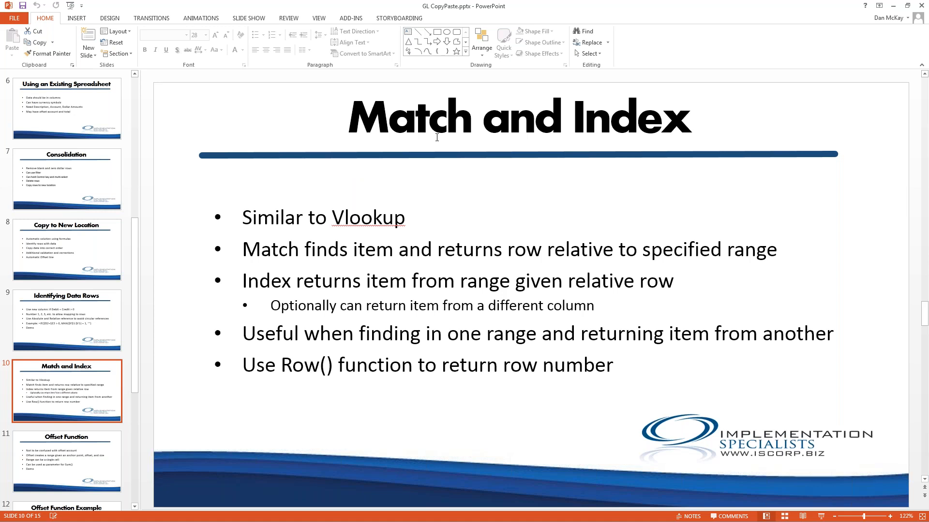
click(380, 251)
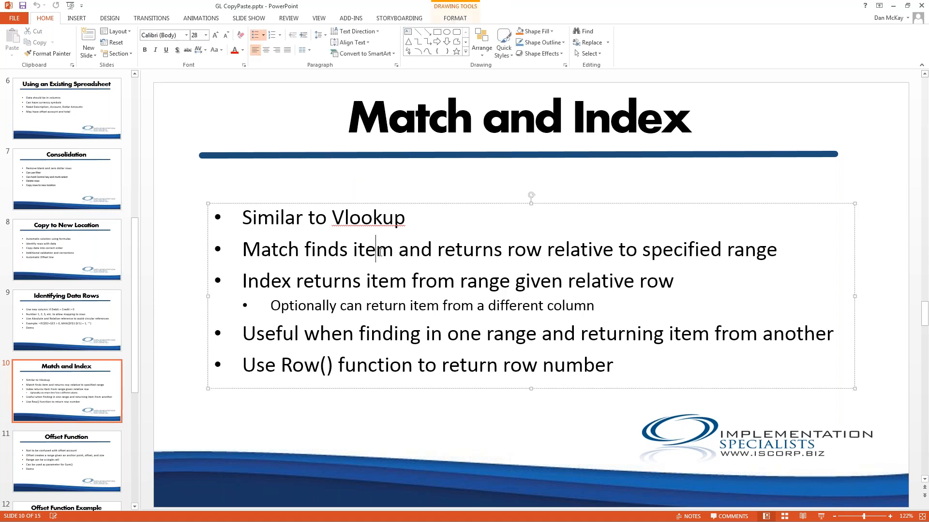
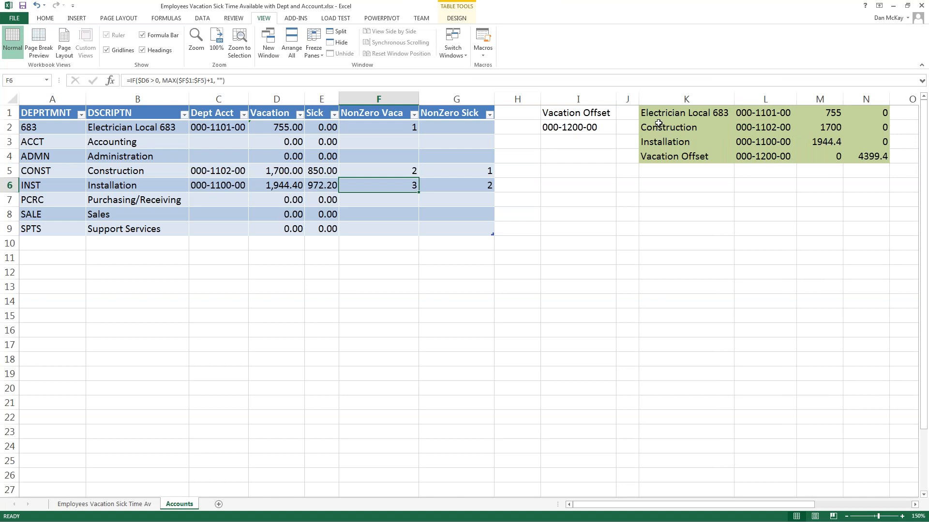
- Examine the MATCH and INDEX formulas in K1, L1 and M1 on the Excel Accounts sheet, with source cells B2 and C2
click(660, 114)
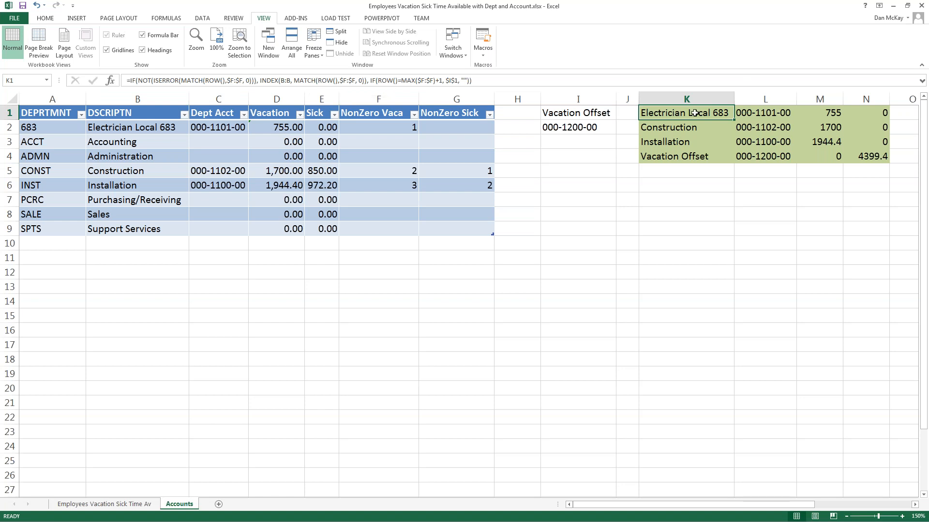
click(145, 128)
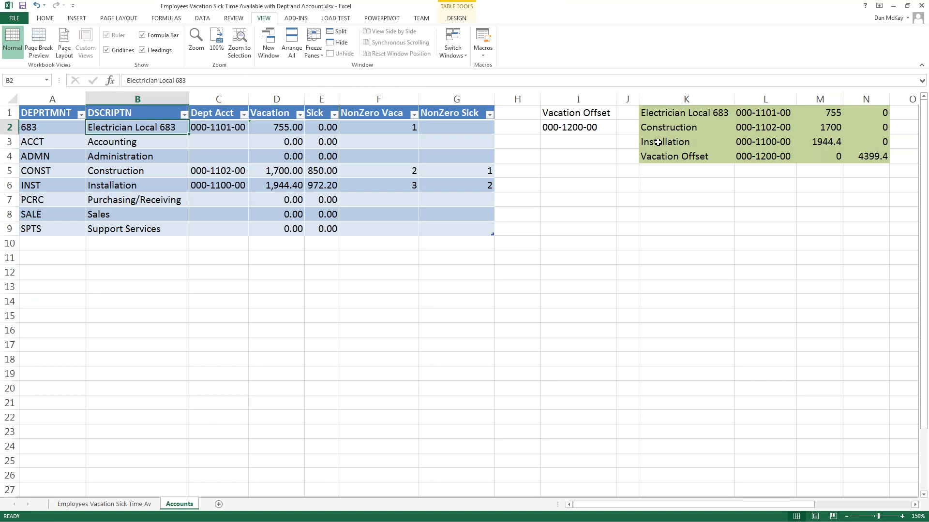
click(756, 115)
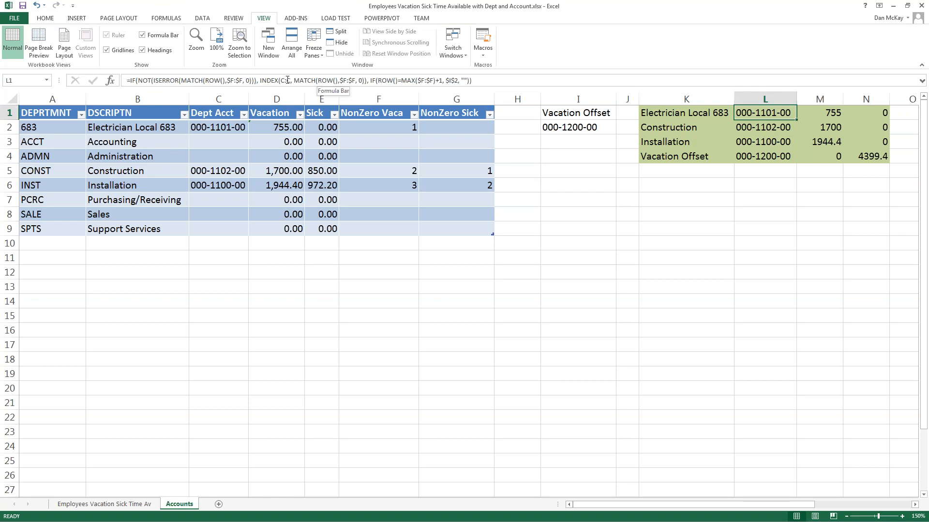
click(241, 123)
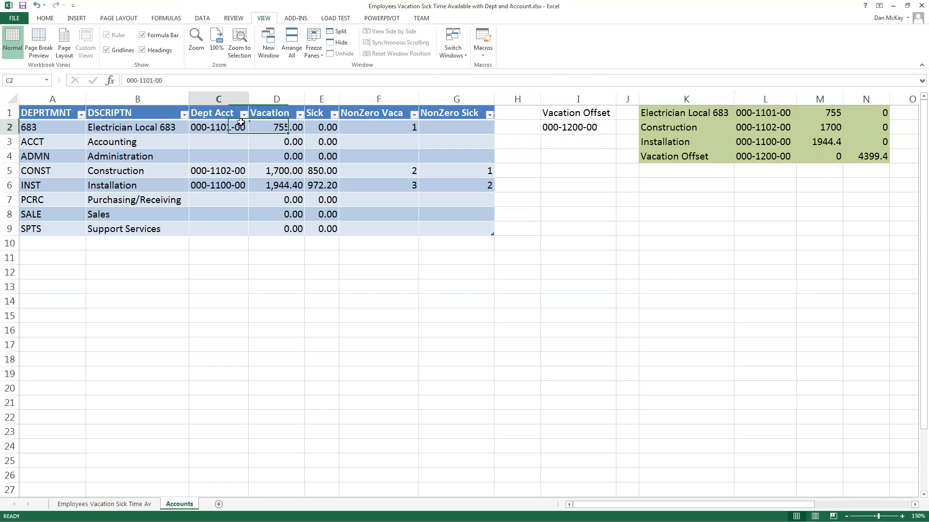
click(830, 118)
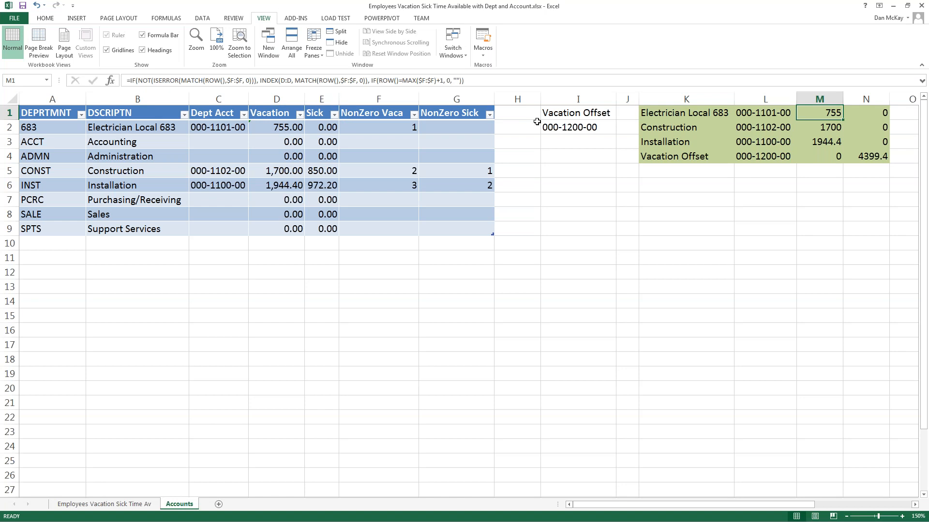
- Trace cell M1 back to NonZero Vaca cell F2 and Vacation cell D2, and inspect the zero-or-total formula in N1
click(372, 130)
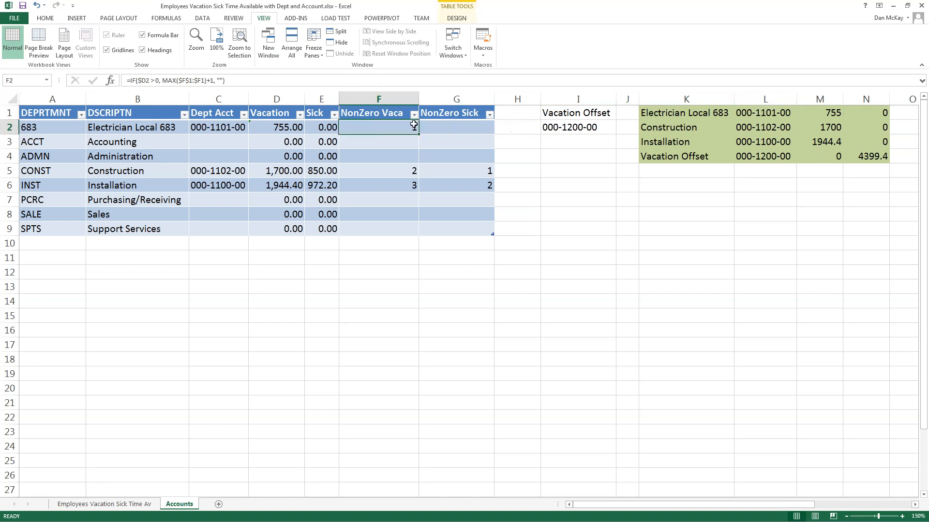
click(264, 128)
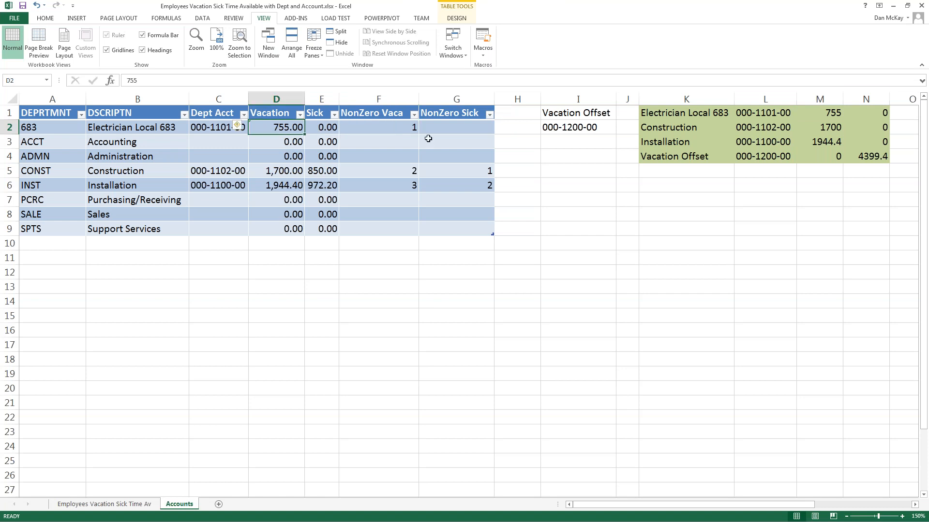
click(804, 116)
key(Right)
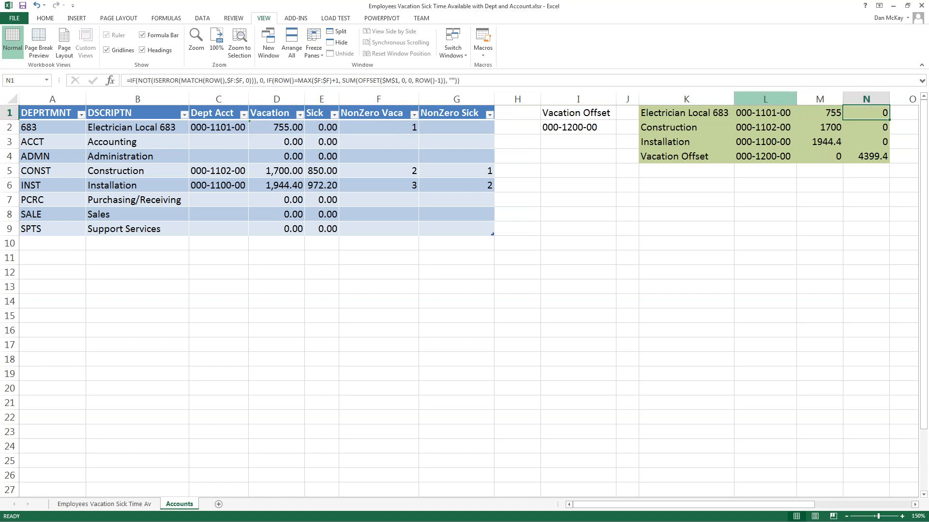
click(816, 113)
key(Right)
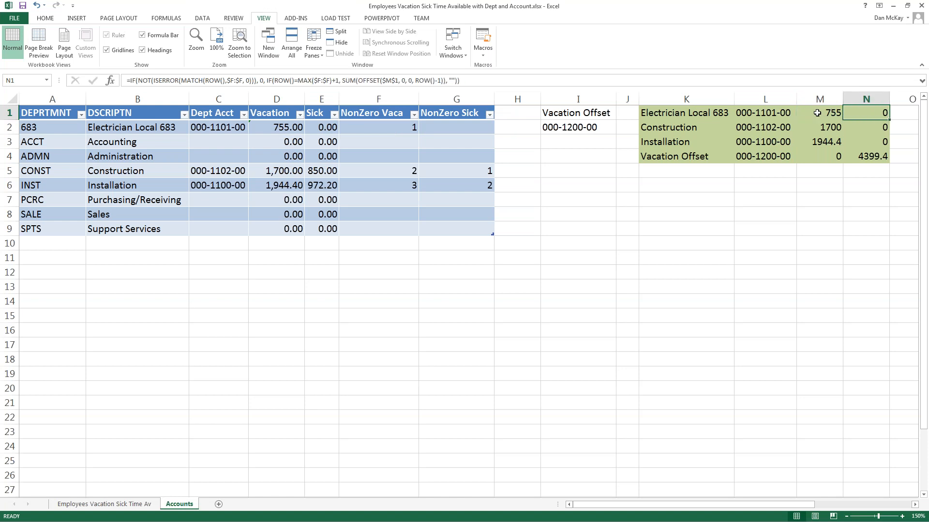
double_click(261, 81)
click(607, 205)
key(Return)
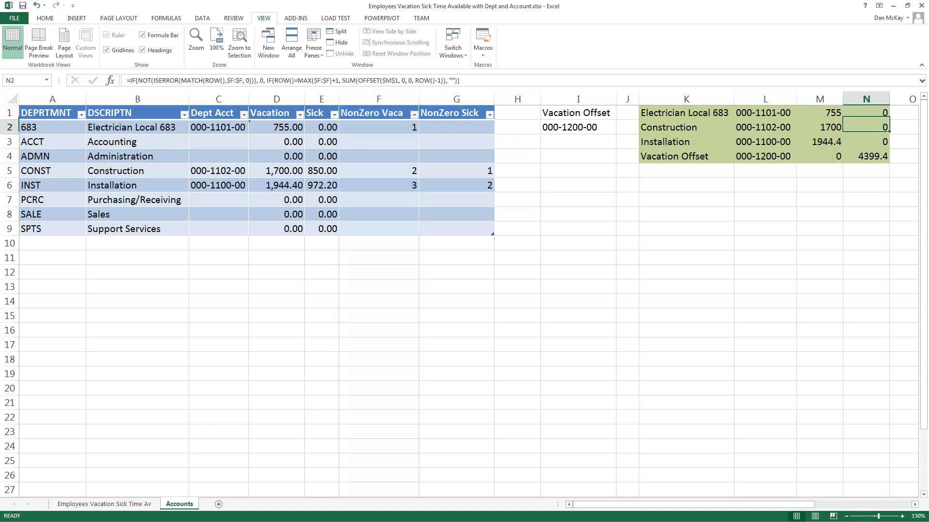
- Examine the INDEX and MATCH formulas in K2 and K3 and the NonZero Vaca formula in F2
key(Left)
key(Left)
key(Left)
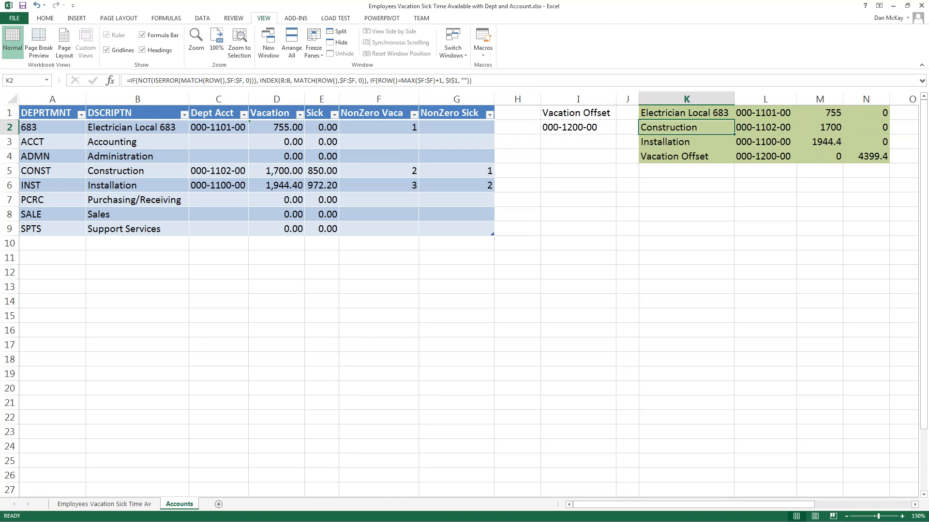
key(Down)
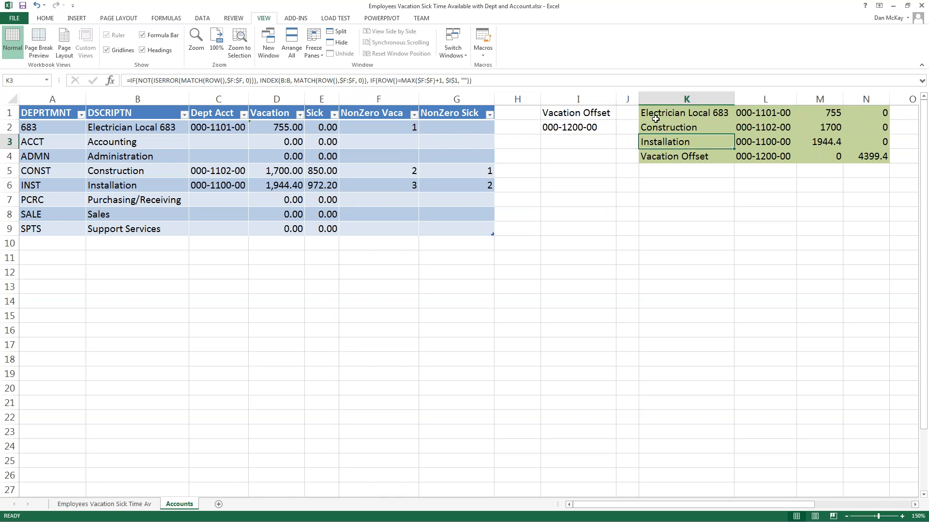
click(391, 130)
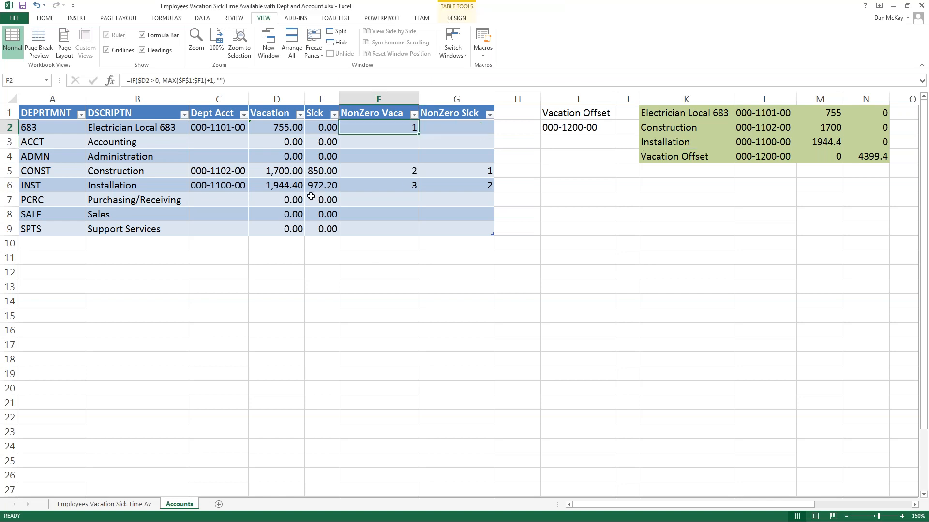
- Compare the department rows in the green output range with the data rows of the source table
drag(689, 116, 833, 141)
click(631, 216)
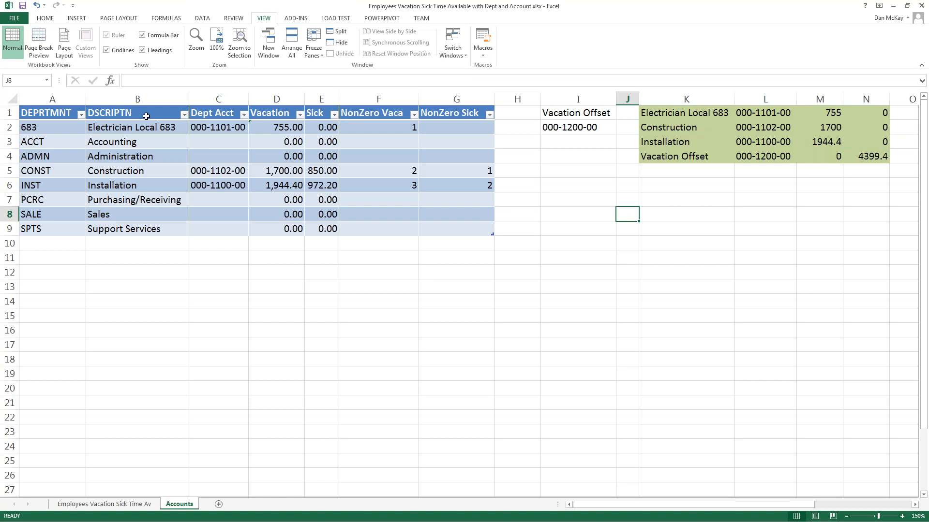
click(50, 125)
drag(50, 126, 458, 222)
click(611, 226)
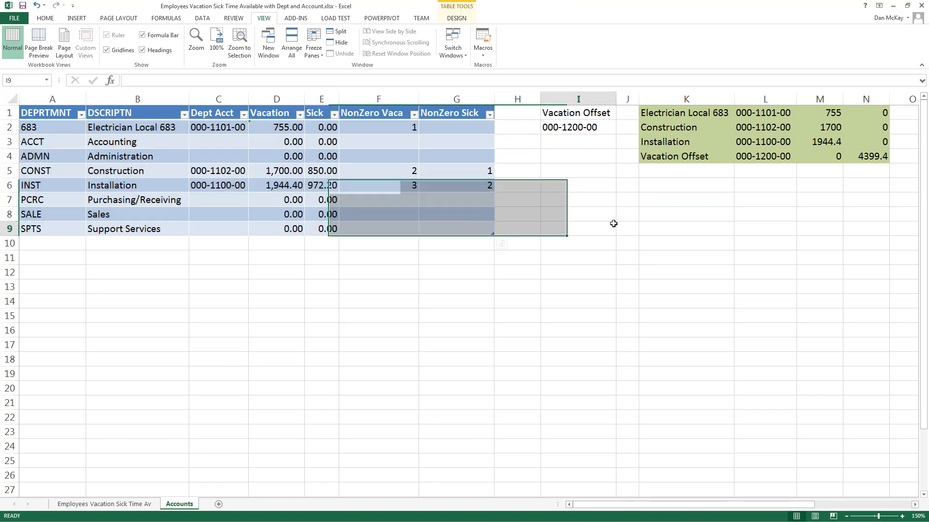
- Filter the NonZero Vaca column to show only blank rows
click(414, 114)
click(318, 209)
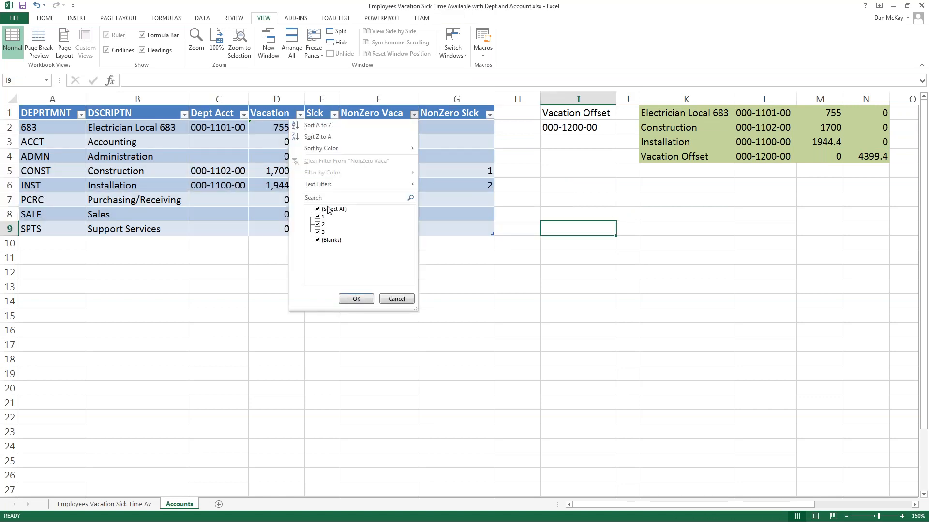
click(319, 239)
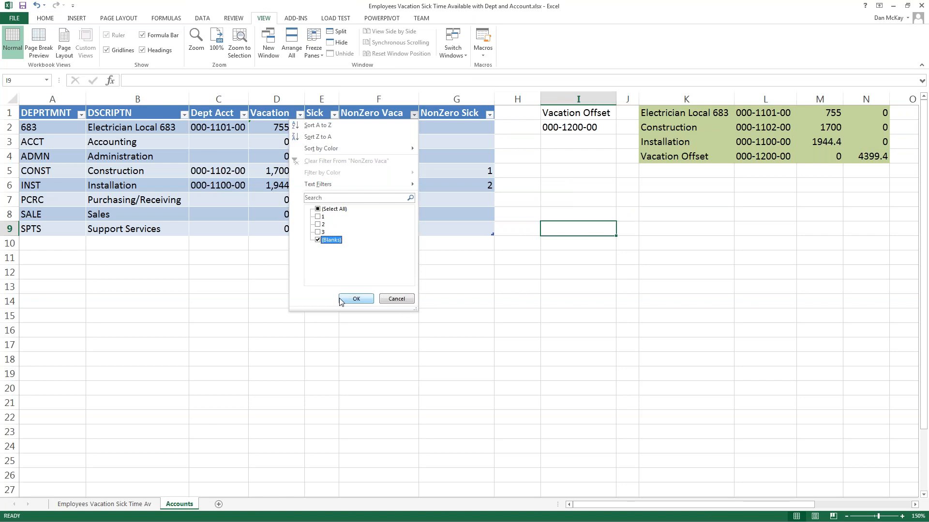
click(356, 299)
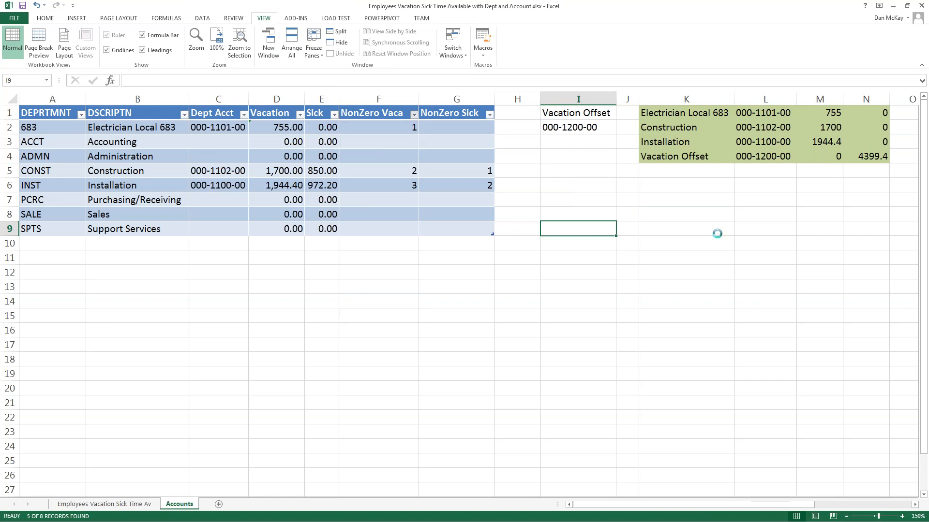
- Filter the NonZero Vaca column to values 1, 2 and 3, excluding blanks, and highlight the filtered table rows
click(414, 114)
click(318, 209)
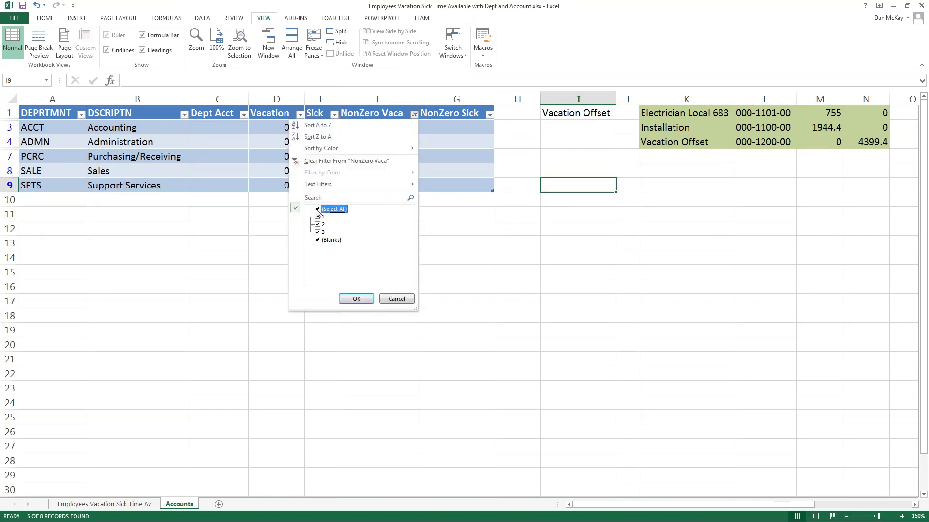
click(318, 240)
click(356, 299)
click(549, 285)
drag(46, 130, 404, 160)
click(514, 229)
- Restore all table rows by reselecting every value in the NonZero Vaca filter
click(414, 115)
click(319, 209)
click(353, 297)
click(393, 310)
click(578, 229)
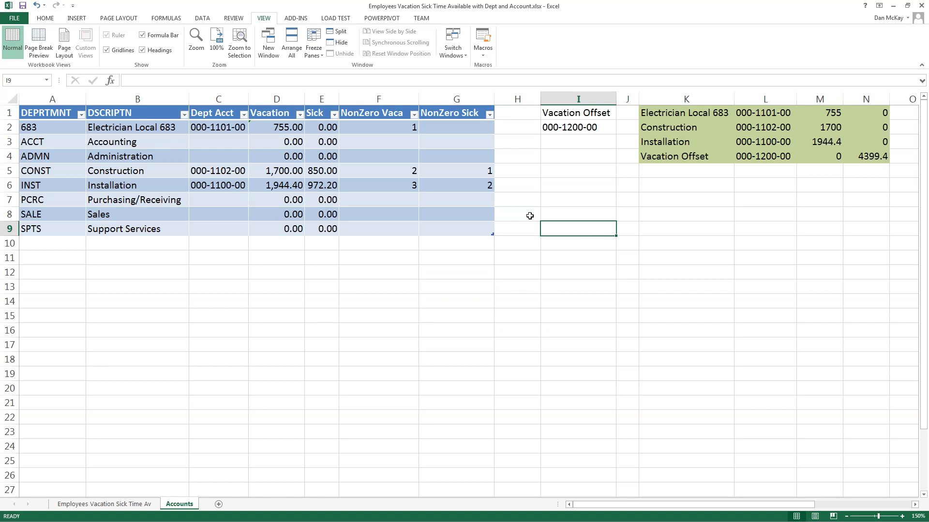
- Review the Match and Index slide in the PowerPoint presentation and return to the Excel Accounts sheet
key(alt+Tab)
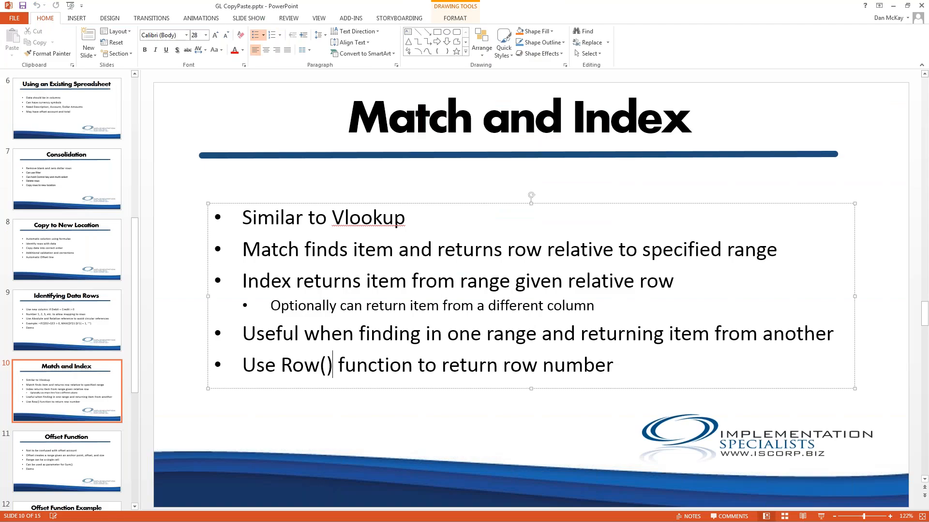
click(408, 278)
key(alt+Tab)
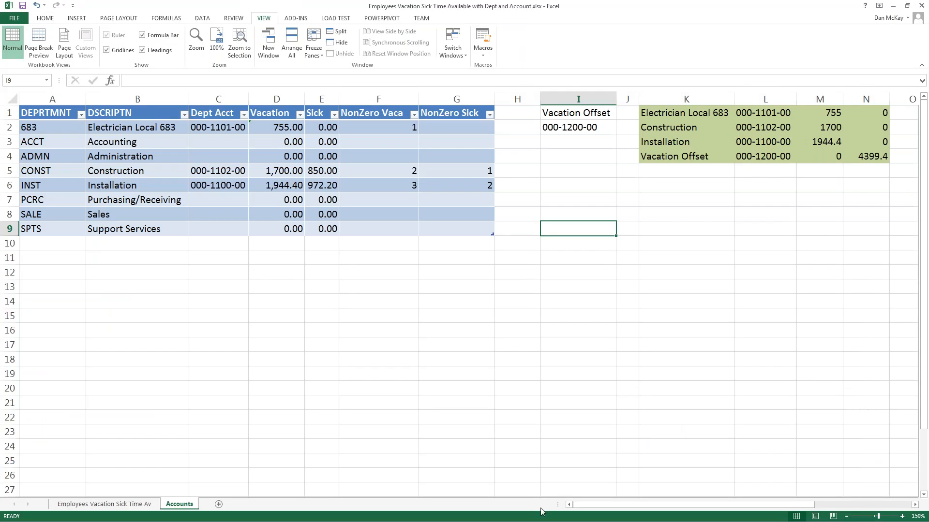
- Copy the green vacation journal range K1:N4 on the Accounts sheet
drag(594, 505, 611, 505)
drag(621, 114, 803, 157)
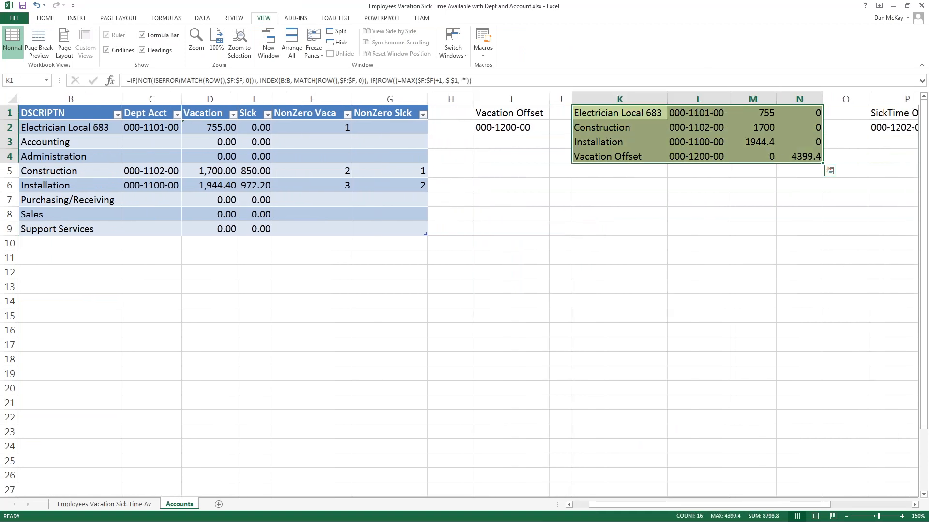
key(ctrl+c)
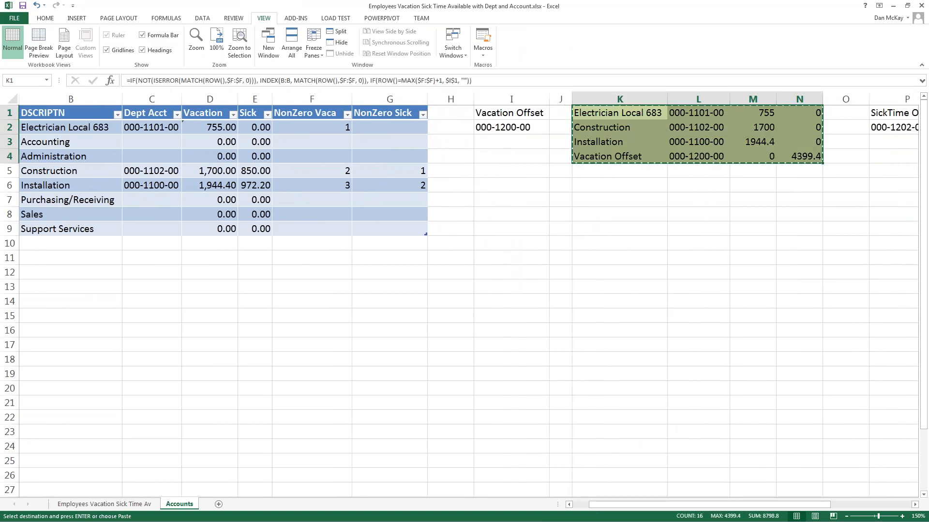
- Switch to Microsoft Dynamics GP, open a General transaction, paste the copied journal lines and enlarge the entry window to show them all
key(alt+Tab)
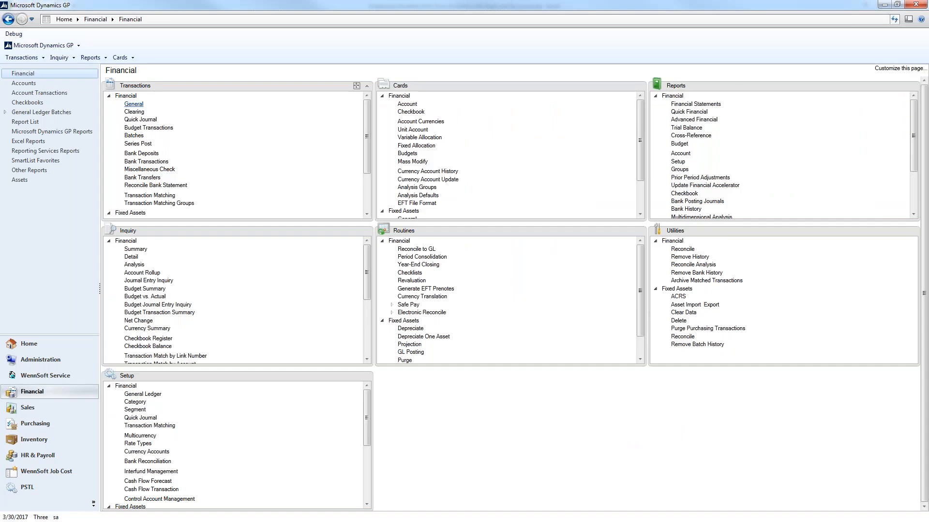
click(134, 104)
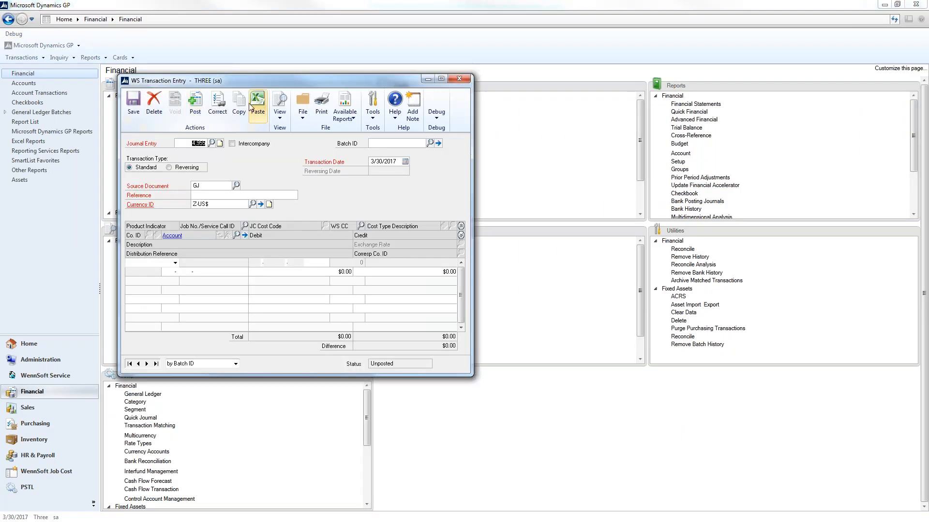
click(259, 108)
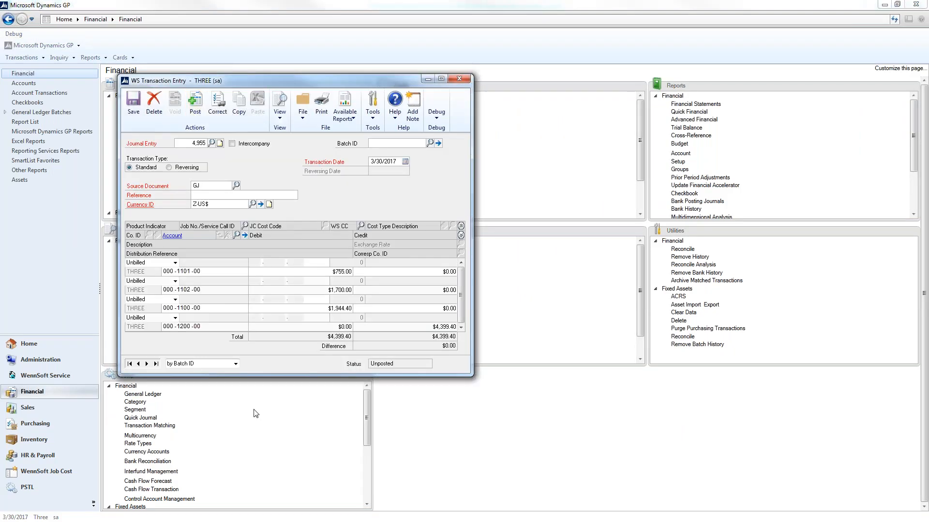
drag(266, 375, 266, 413)
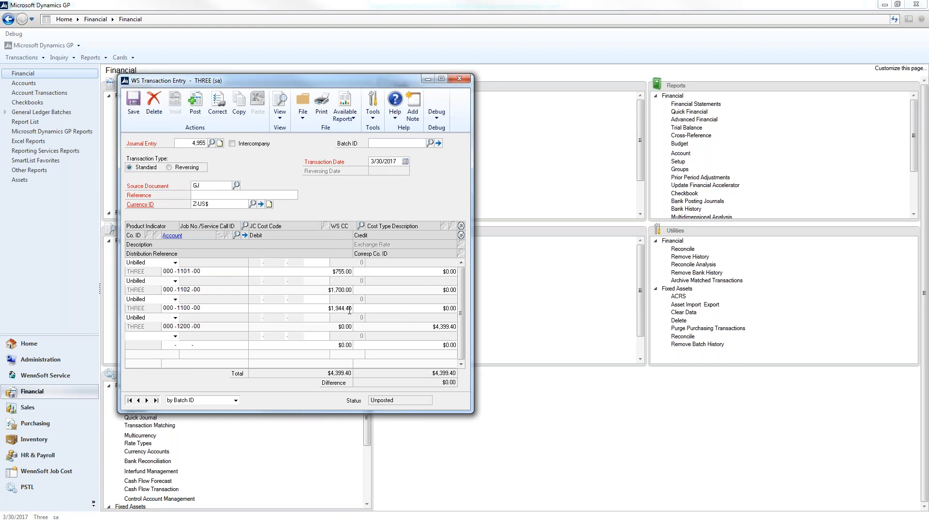
- Start closing the WS Transaction Entry window, cancel its save-or-delete prompt, and return to the Excel Accounts sheet
click(463, 81)
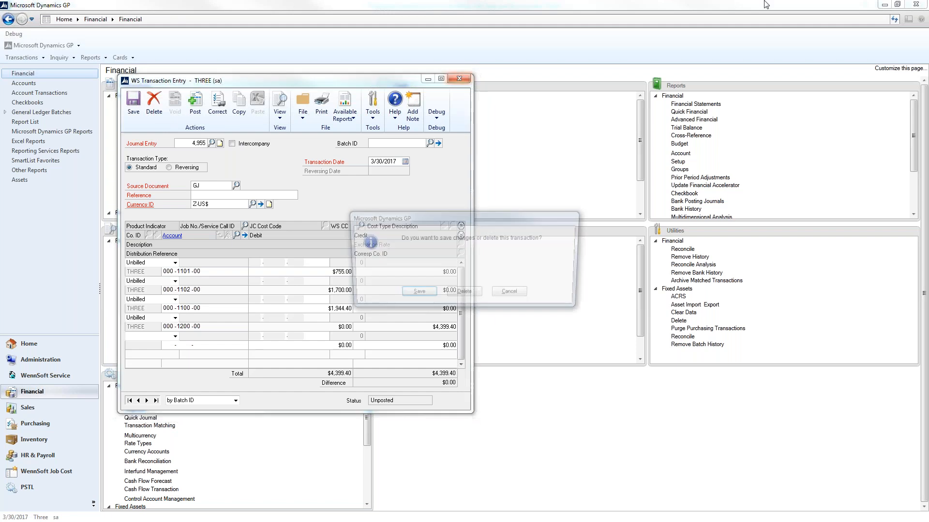
click(504, 295)
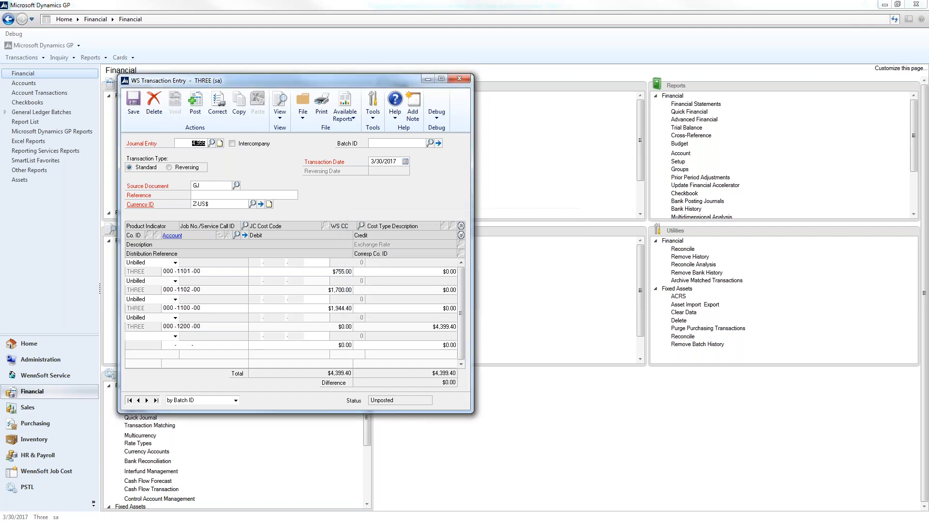
key(alt+Tab)
click(641, 246)
click(560, 199)
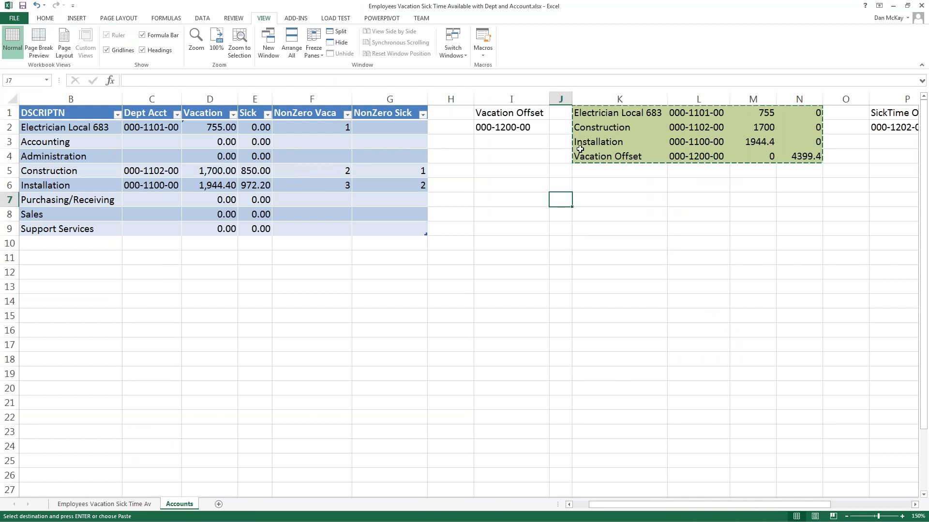
- Compare the Vacation Offset account in I2 with the L4 and K4 formulas, cancelling the copy selection
click(509, 128)
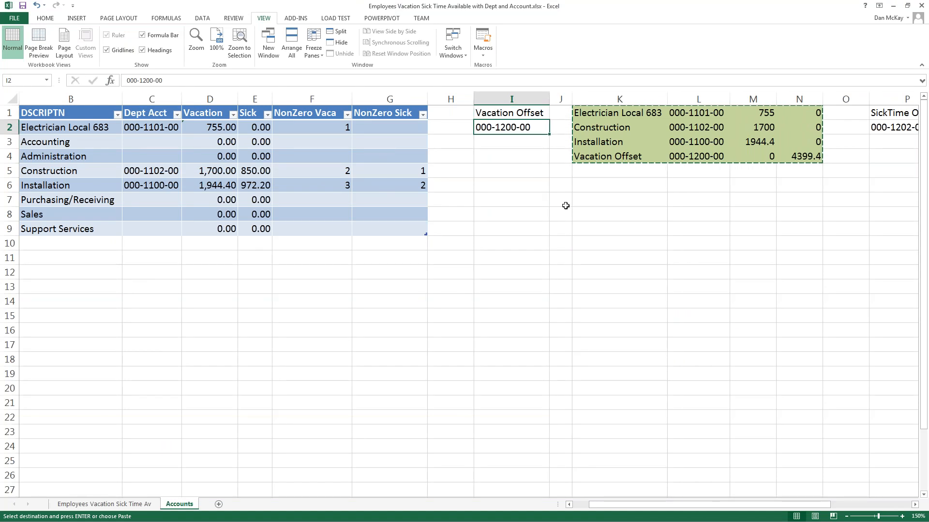
click(692, 154)
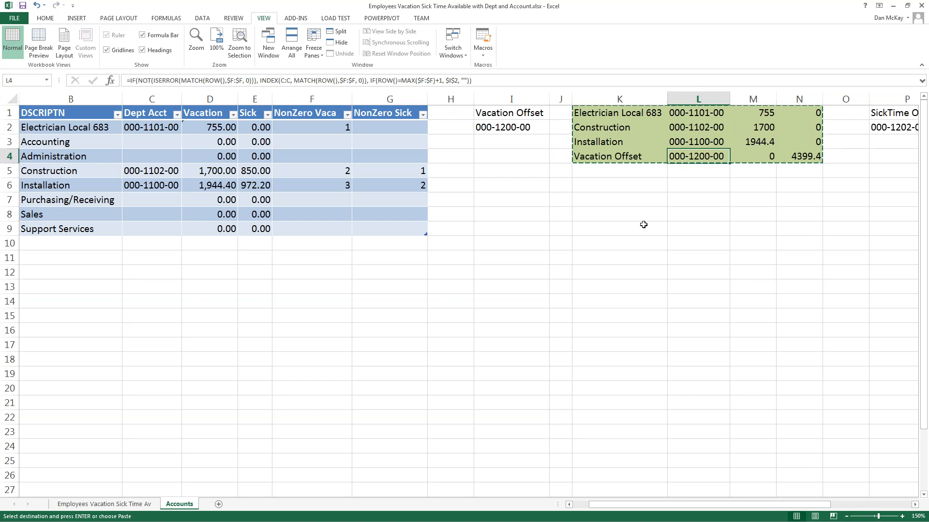
key(Escape)
key(Left)
key(Left)
key(Right)
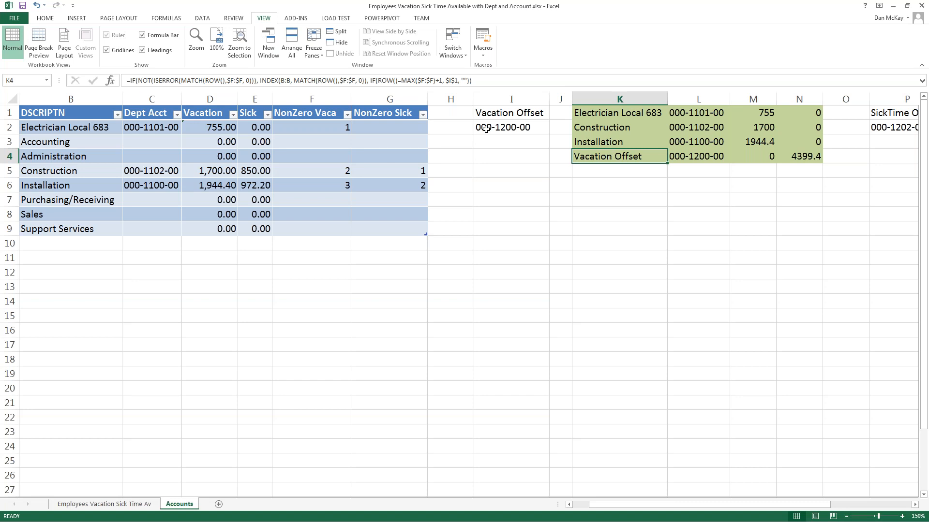
- Examine the IF(ROW()=MAX($F:$F)+1 condition in K4's formula against the NonZero Vaca column
click(312, 99)
click(342, 161)
click(627, 160)
drag(369, 80, 437, 81)
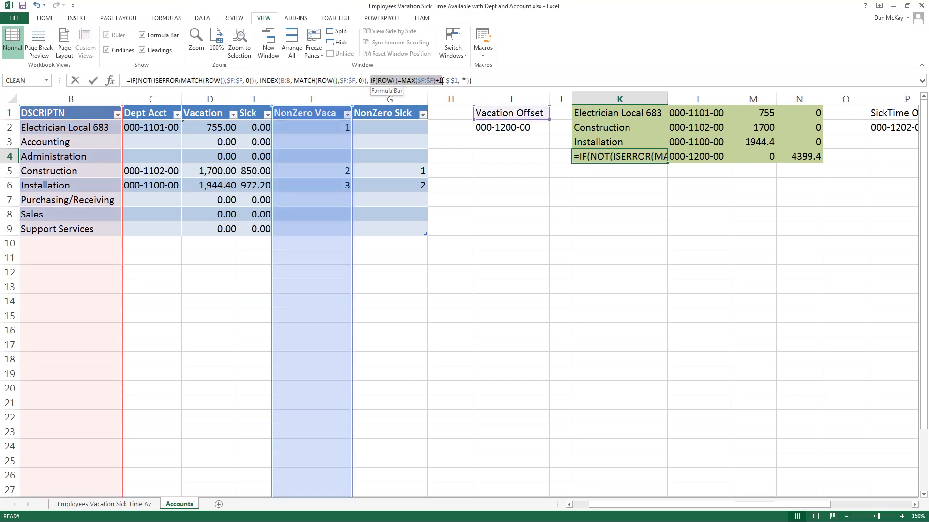
drag(441, 81, 442, 81)
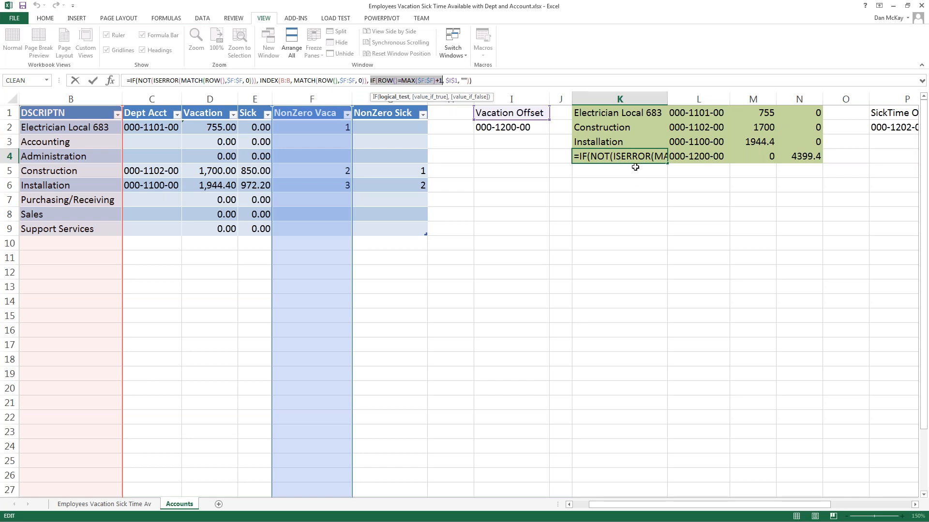
key(Tab)
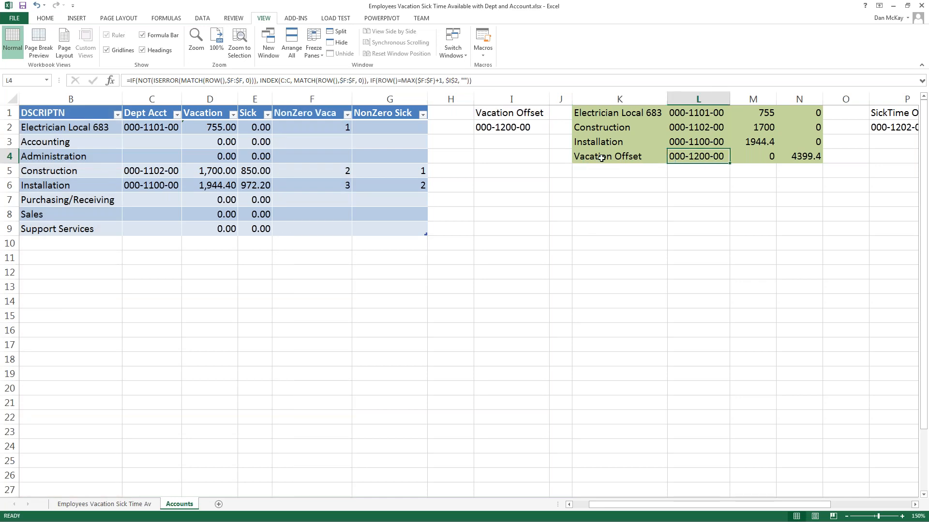
- Examine the IF(ROW()=MAX($F:$F)+1 condition in L4's formula and its offset account source in I2
drag(370, 80, 436, 81)
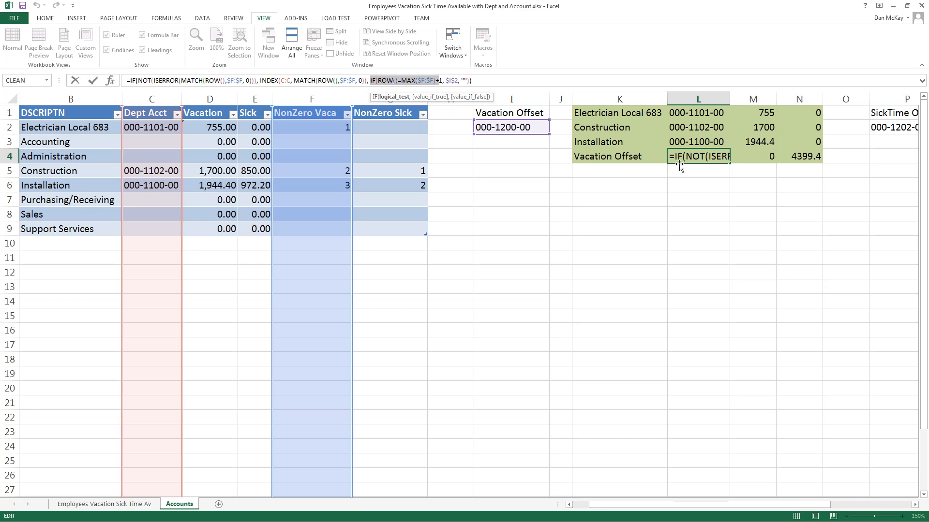
key(Escape)
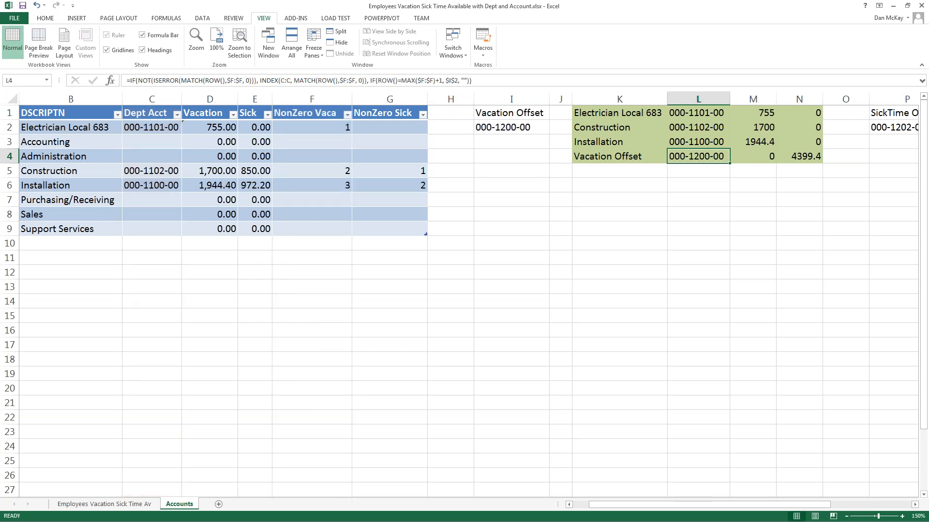
click(506, 126)
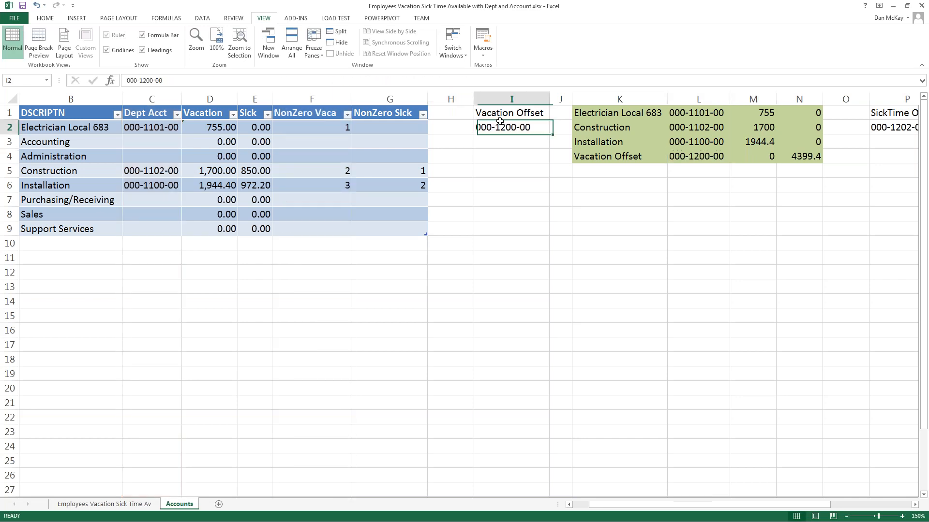
- Try changing the middle segment of the Vacation Offset account in I2 to end in 1, and undo the change
click(149, 81)
key(BackSpace)
text(1)
key(Return)
key(Up)
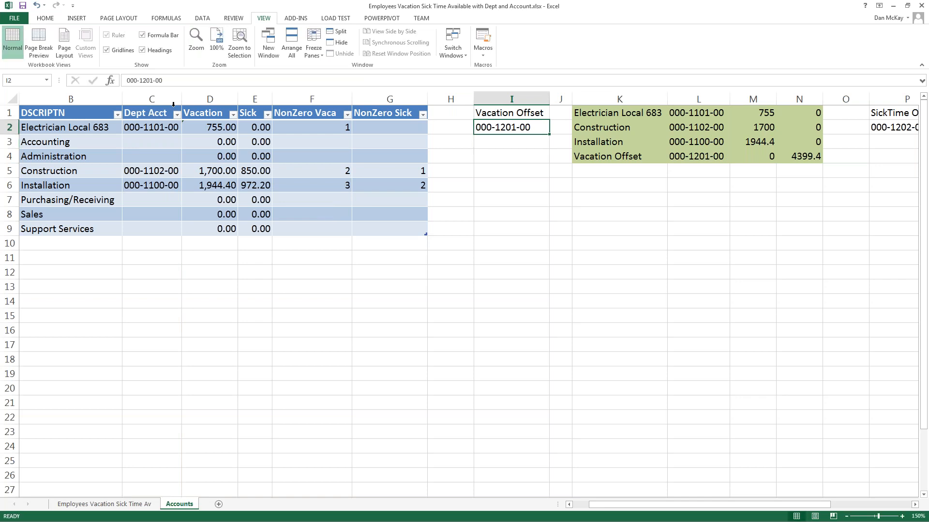
key(Down)
key(Up)
- Set Electrician Local 683's Vacation amount in D2 to 0 and check the Vacation Offset formula in K3
click(222, 130)
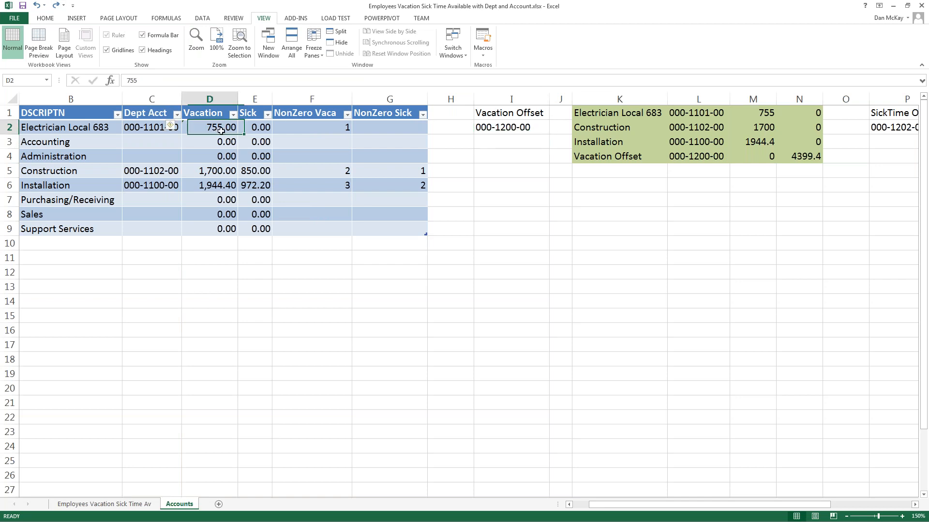
text(0)
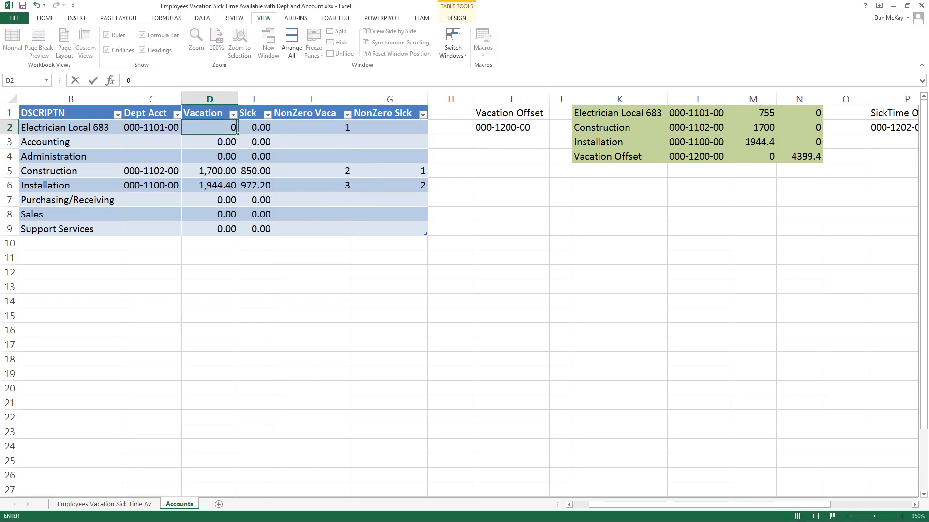
key(Return)
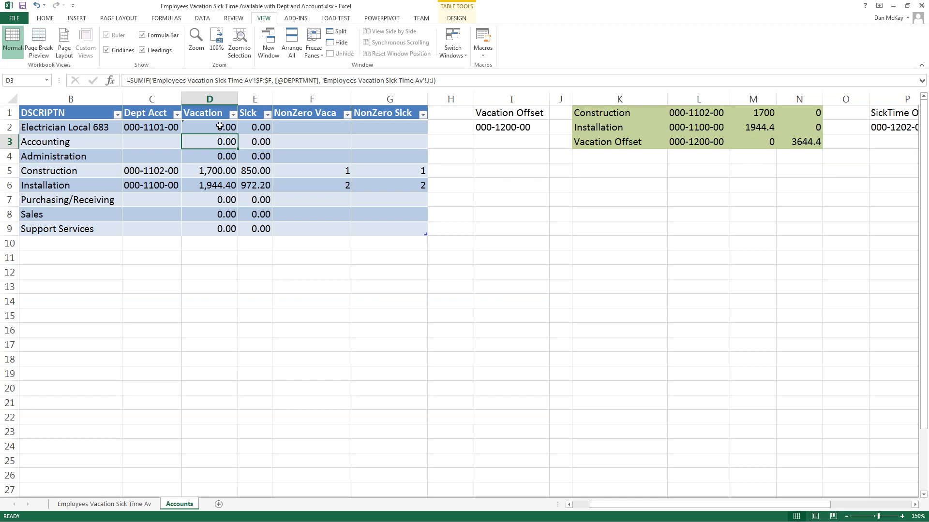
click(592, 143)
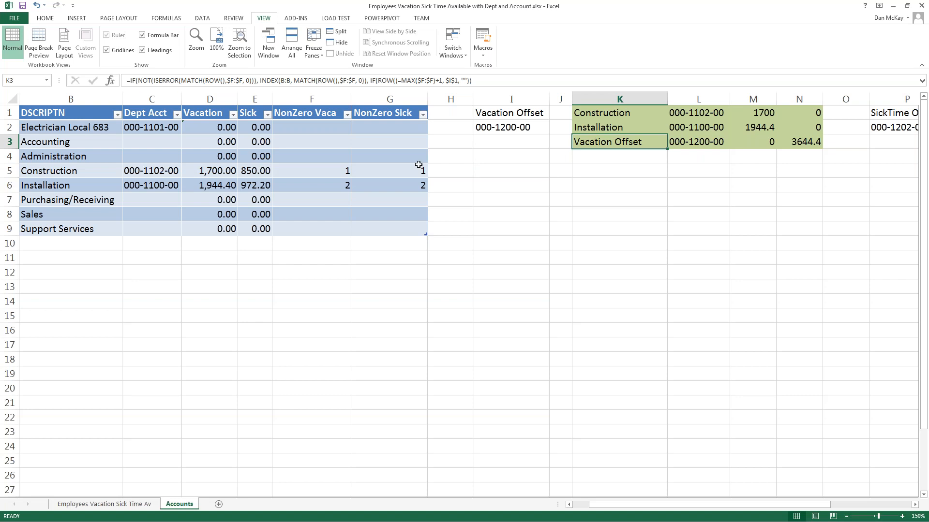
- Switch to the GL CopyPaste presentation in PowerPoint and review the Offset Function slide's anchor, offset, size and Sum() points
key(alt+Tab)
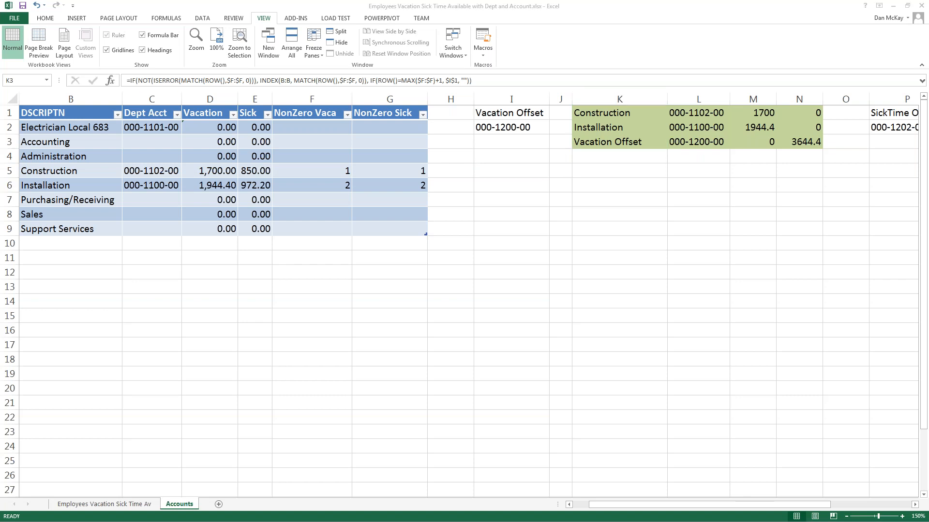
click(77, 449)
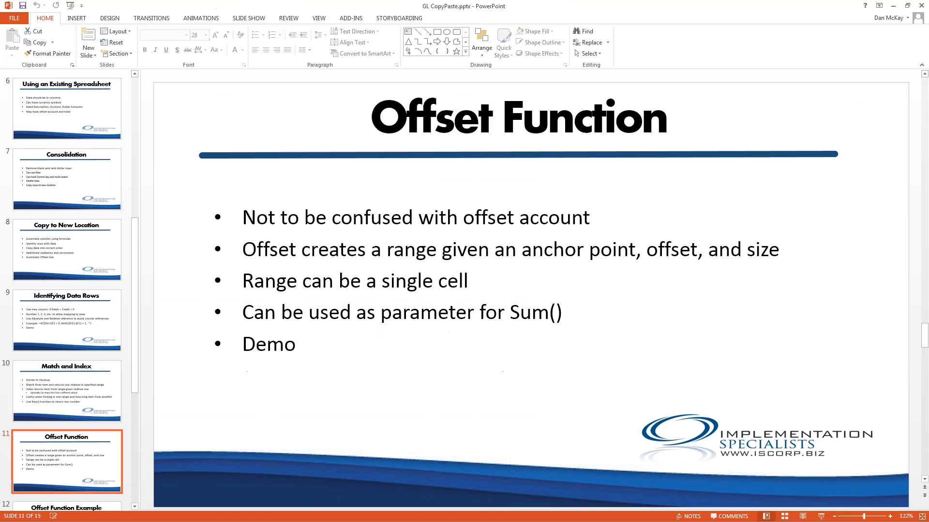
scroll(409, 153, down, 1)
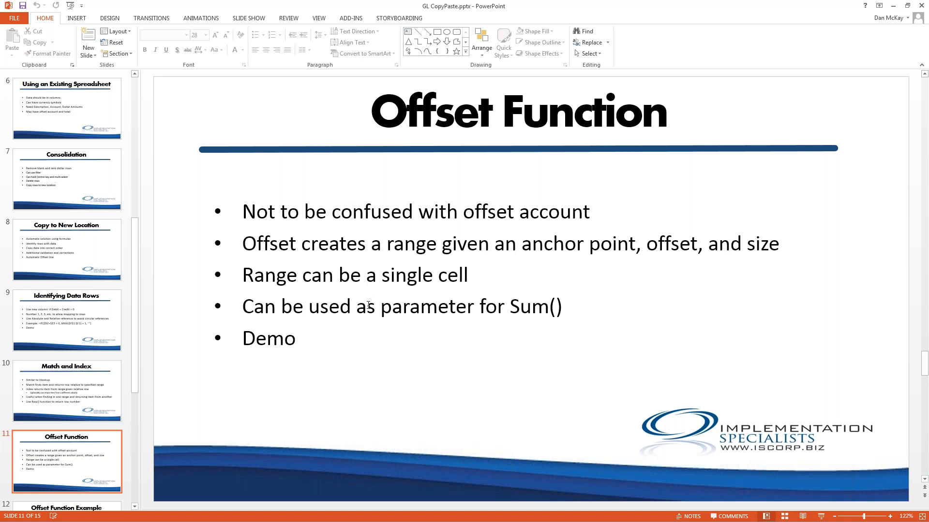
click(390, 308)
click(533, 310)
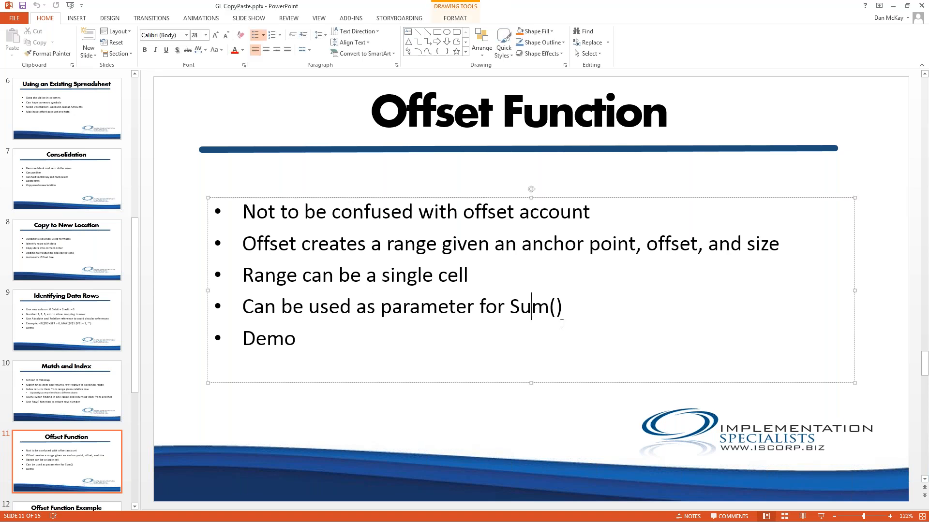
click(436, 255)
click(658, 245)
drag(751, 245, 781, 246)
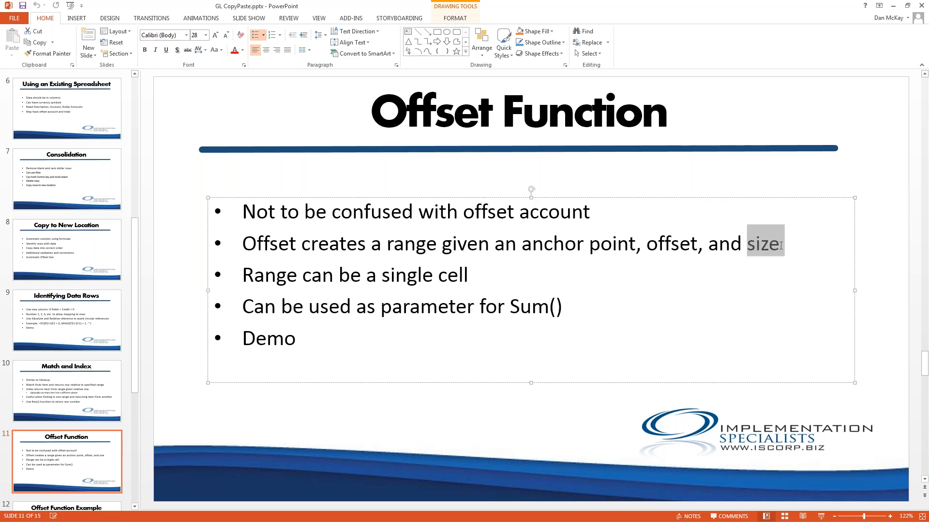
click(769, 276)
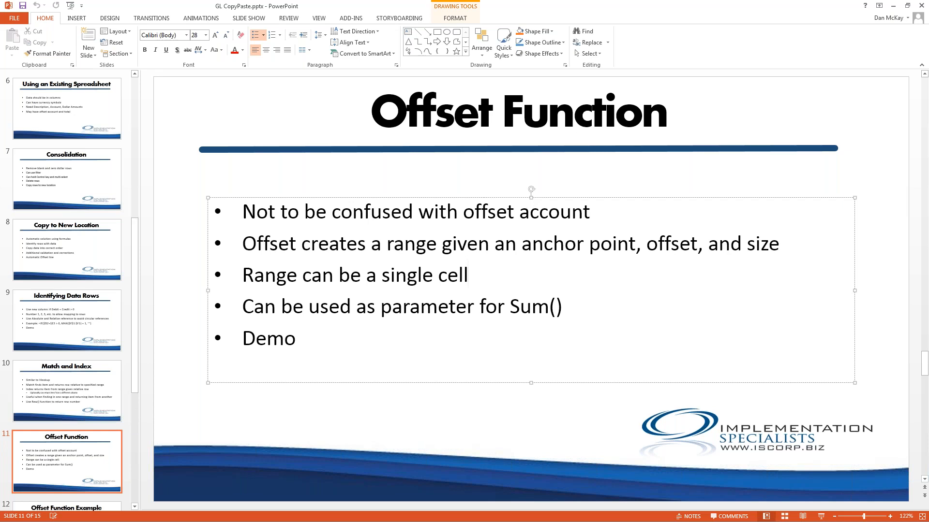
- Return to the Excel Accounts sheet and examine the OFFSET anchor $M$1 and row and column offsets in N3's formula
click(412, 521)
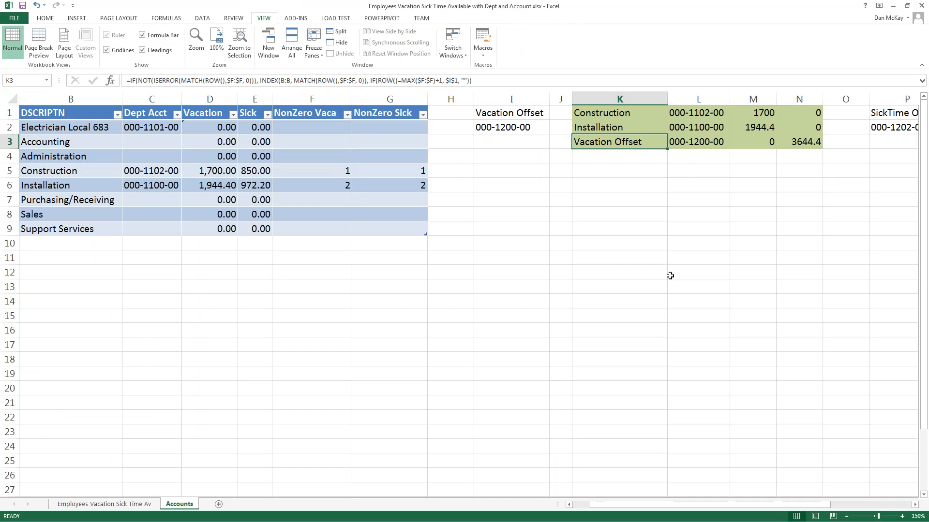
click(793, 141)
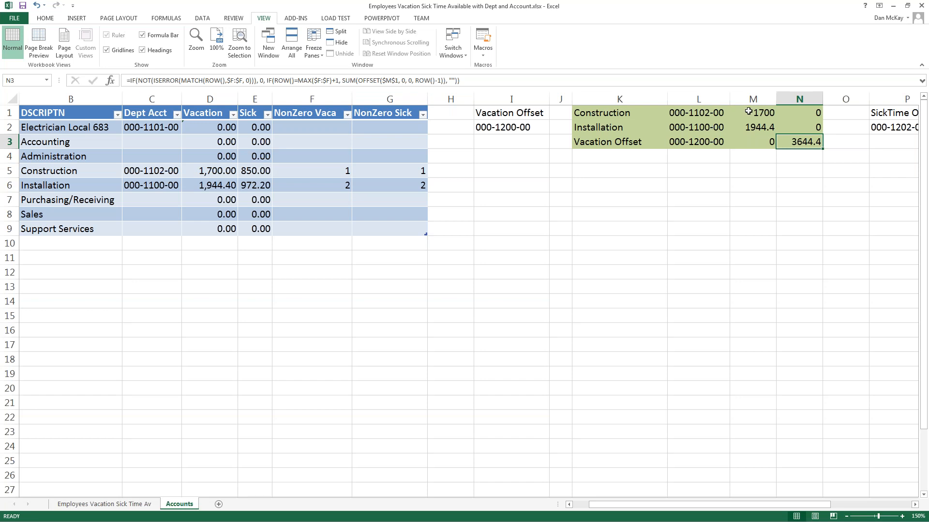
click(394, 81)
click(395, 81)
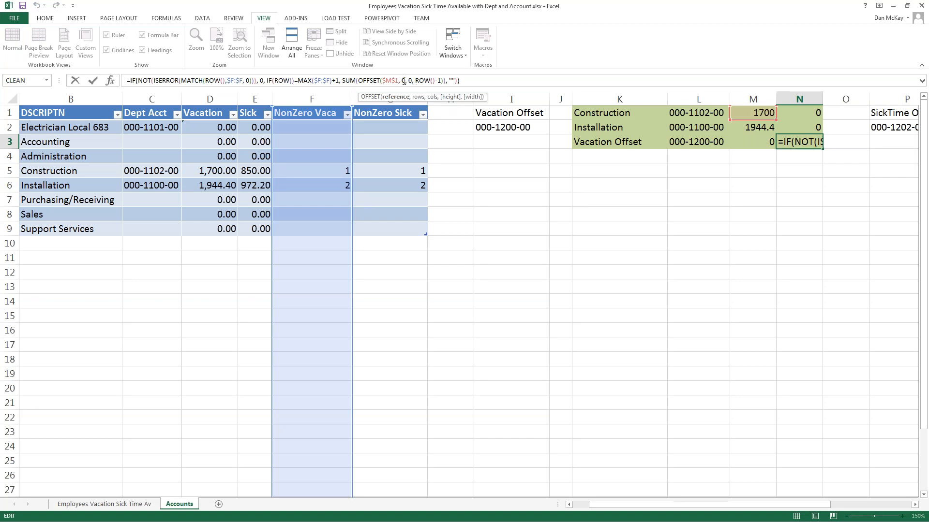
click(412, 81)
text(0,)
drag(749, 115, 749, 128)
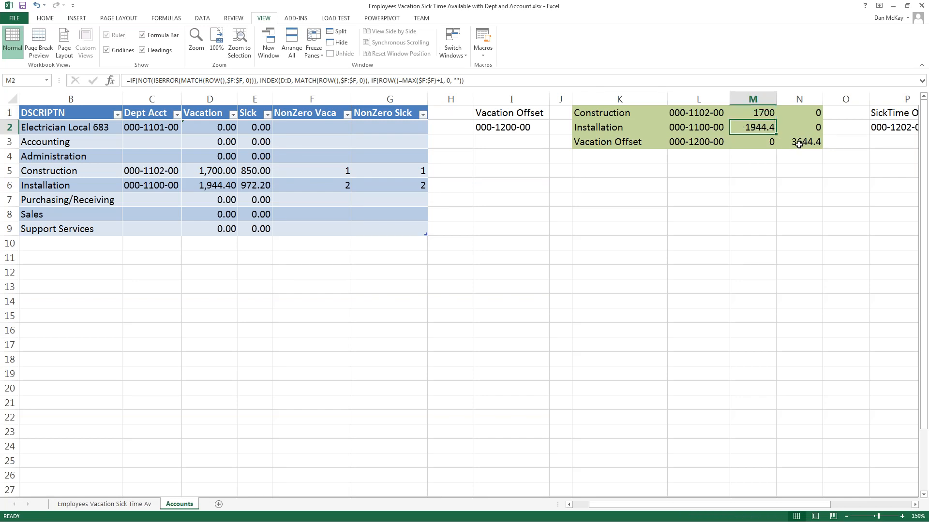
click(797, 140)
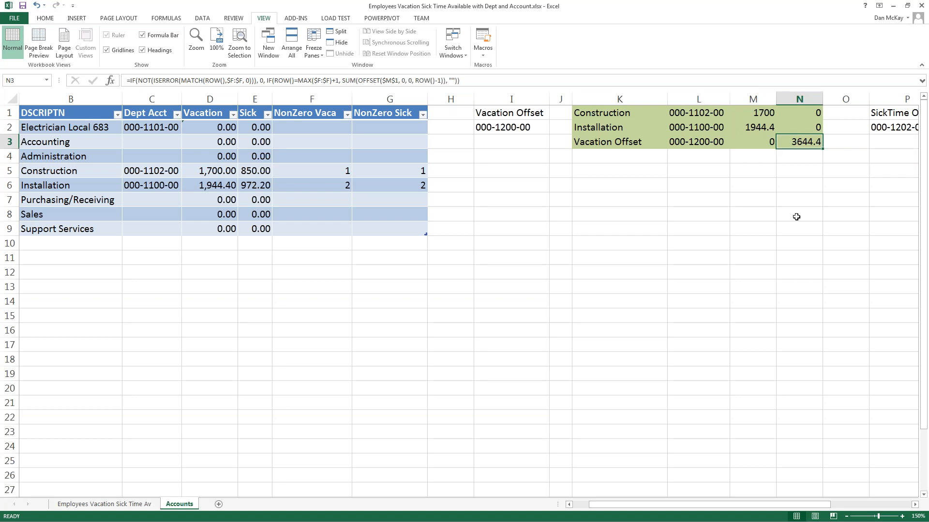
- Compare M3's formula with N3's and examine the ROW()-1 height argument of the OFFSET function in N3
key(Left)
key(Right)
click(769, 143)
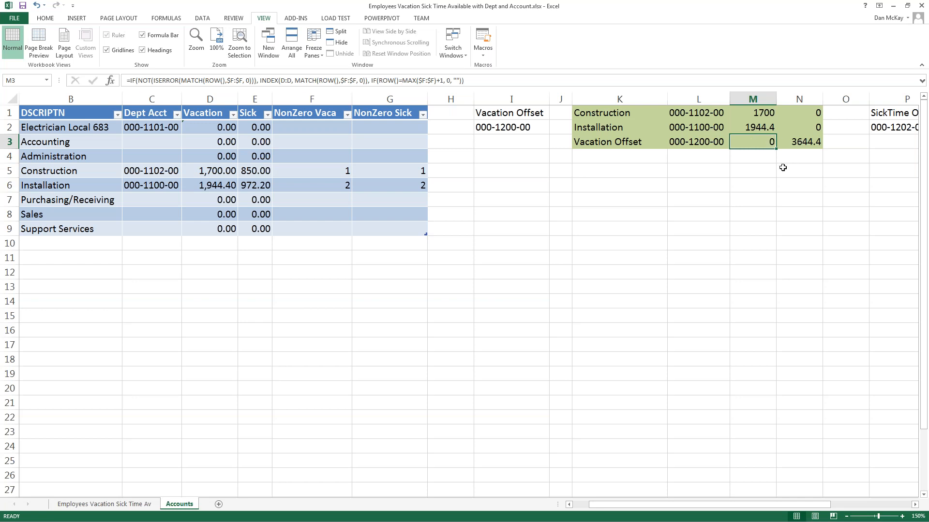
key(Right)
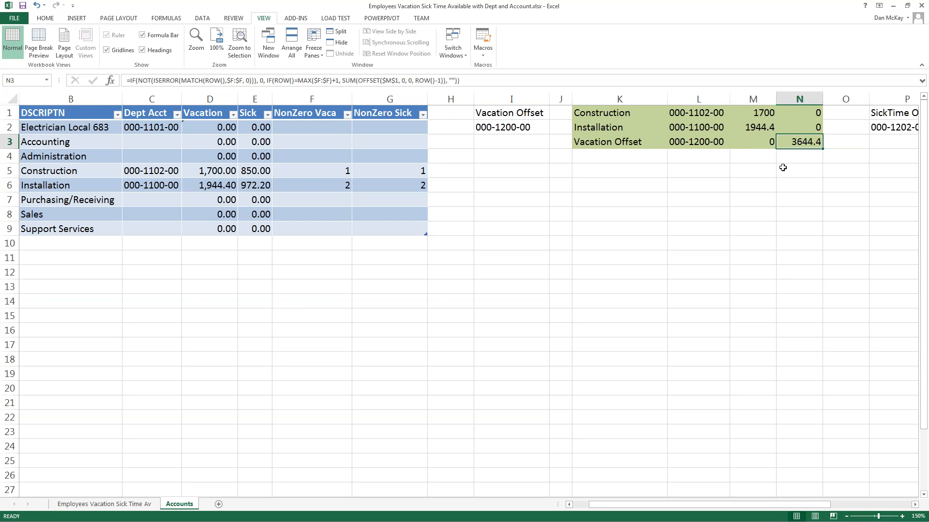
click(439, 81)
key(ctrl+Return)
key(Left)
key(Left)
key(Left)
key(Right)
key(Right)
key(Right)
- Try a Vacation amount of 500 for Electrician Local 683 in D2, and undo the entry
click(205, 130)
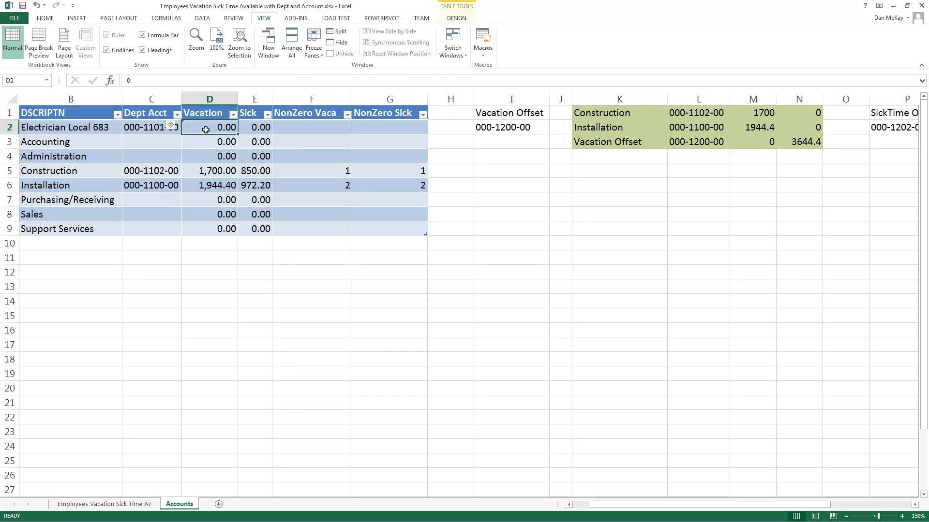
text(500)
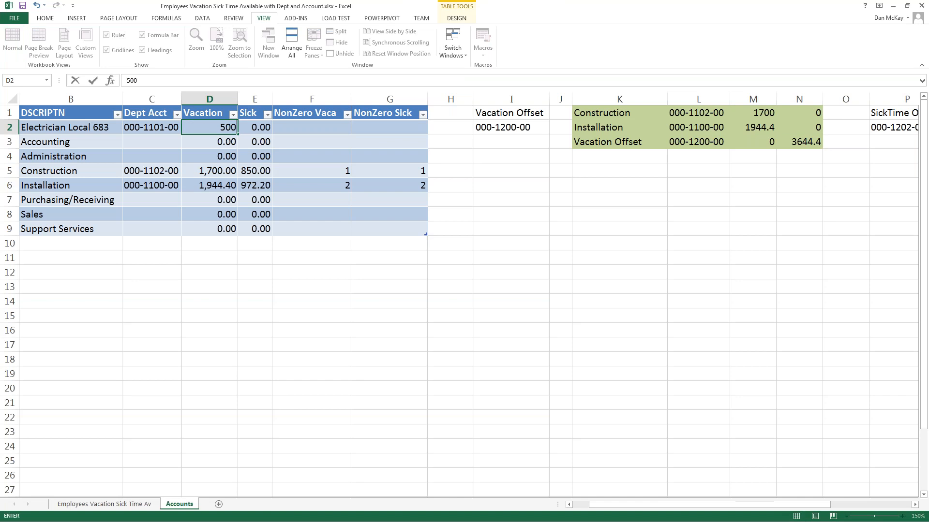
key(Return)
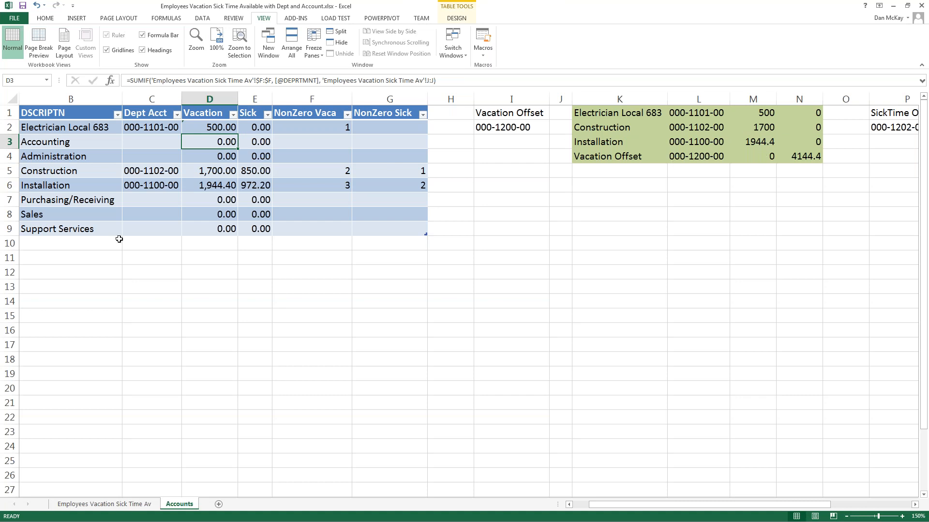
key(ctrl+z)
click(459, 358)
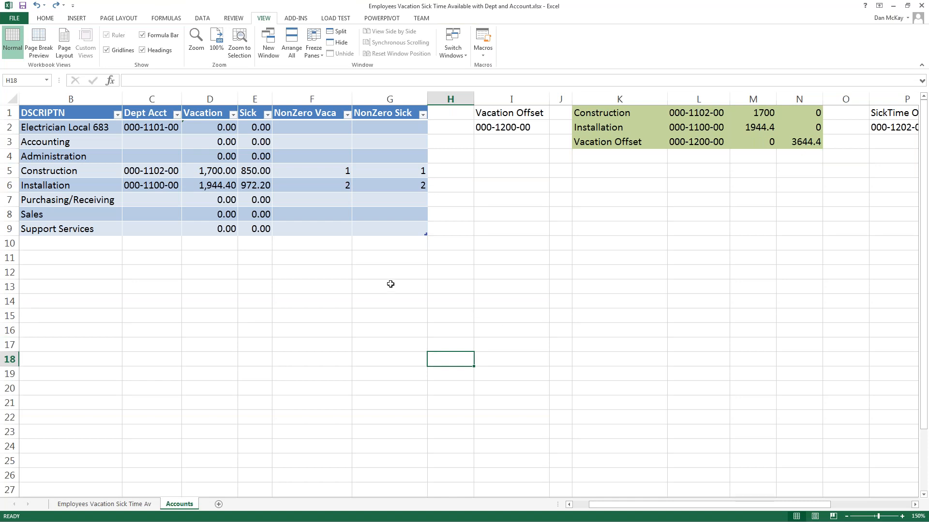
- Examine the SickTime Offset label in P1 and the formulas in the orange sick time range starting at R1
drag(702, 504, 776, 505)
click(574, 113)
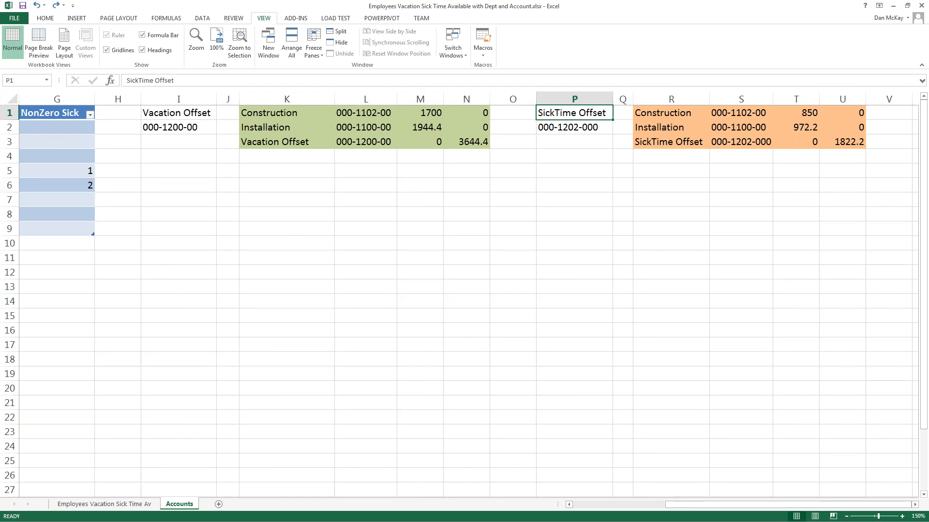
key(Right)
key(Right)
key(Right)
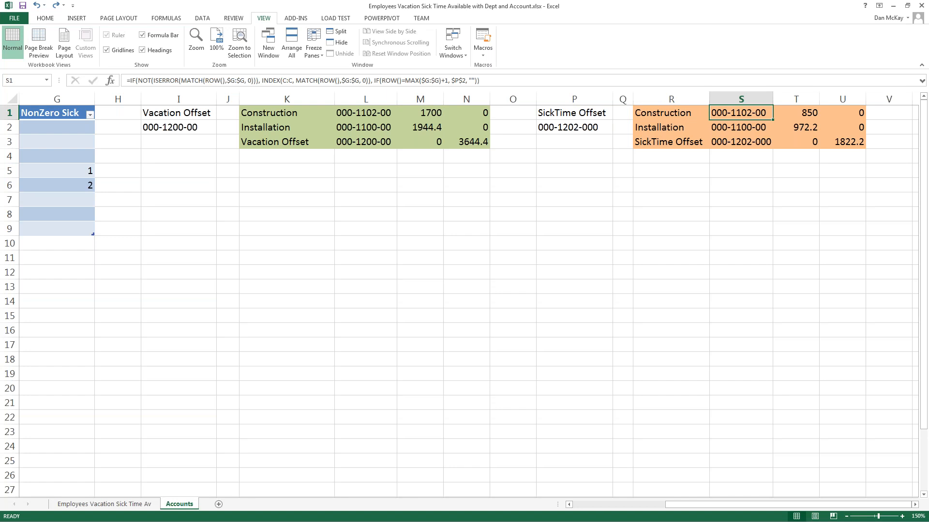
key(Right)
key(Down)
key(Down)
key(Right)
- Check the amount cells of the sick time range against the SickTime Offset label and account in P1 and P2
drag(808, 117, 799, 126)
click(601, 271)
click(557, 112)
click(573, 132)
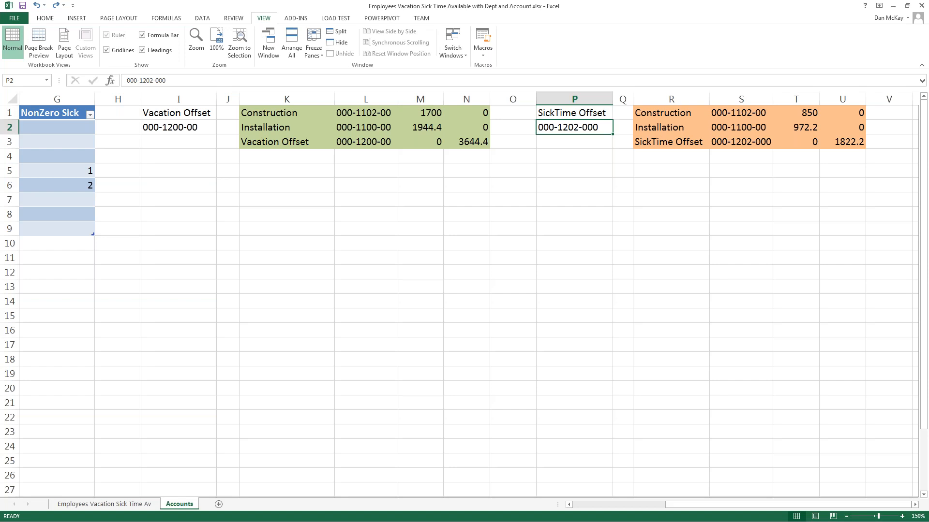
- Switch from the Accounts table to PowerPoint and open the Offset Function Example slide
drag(717, 508, 598, 505)
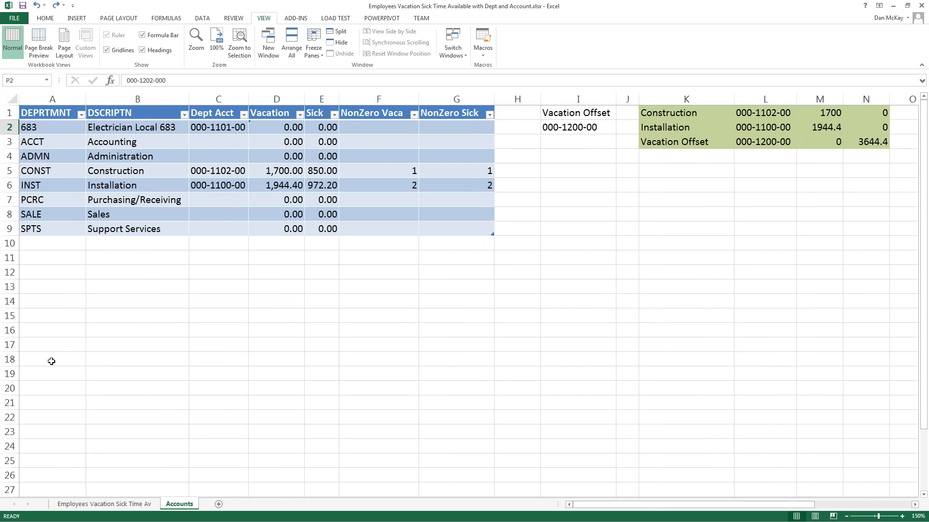
click(236, 363)
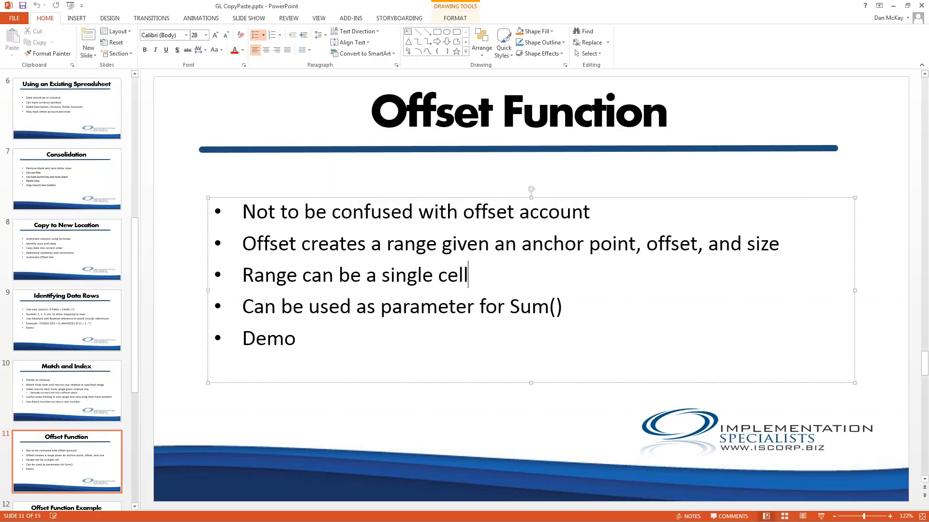
scroll(80, 174, down, 5)
click(79, 174)
click(67, 248)
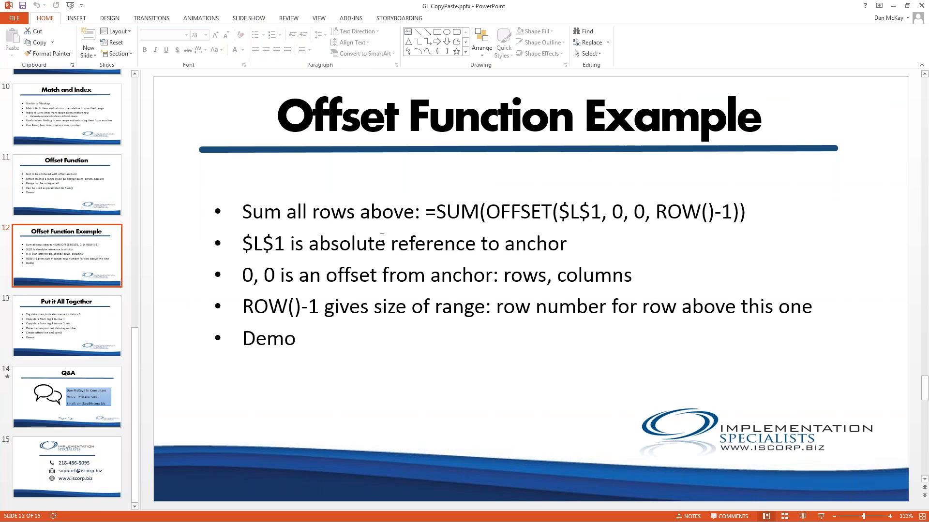
- Review the SUM(OFFSET($L$1, 0, 0, ROW()-1)) example and the dollar signs in its absolute anchor reference $L$1
click(479, 213)
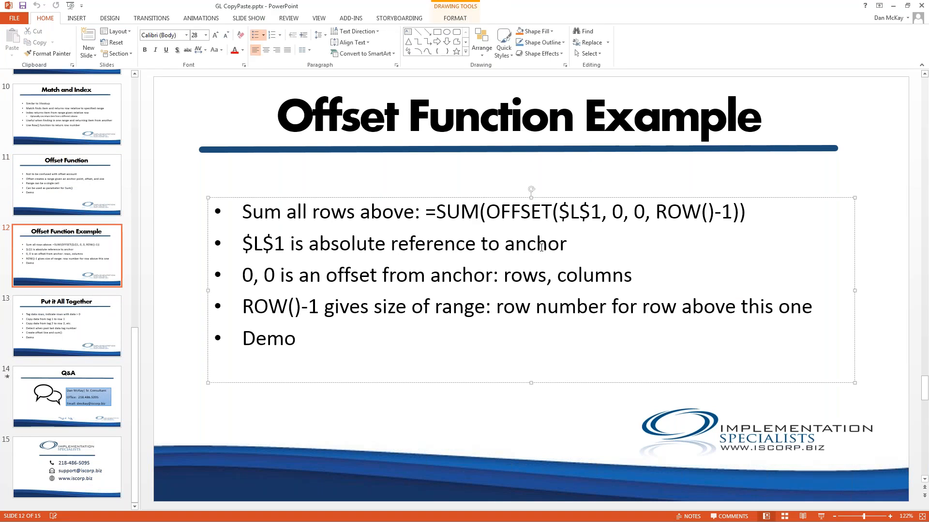
key(Right)
drag(243, 242, 289, 243)
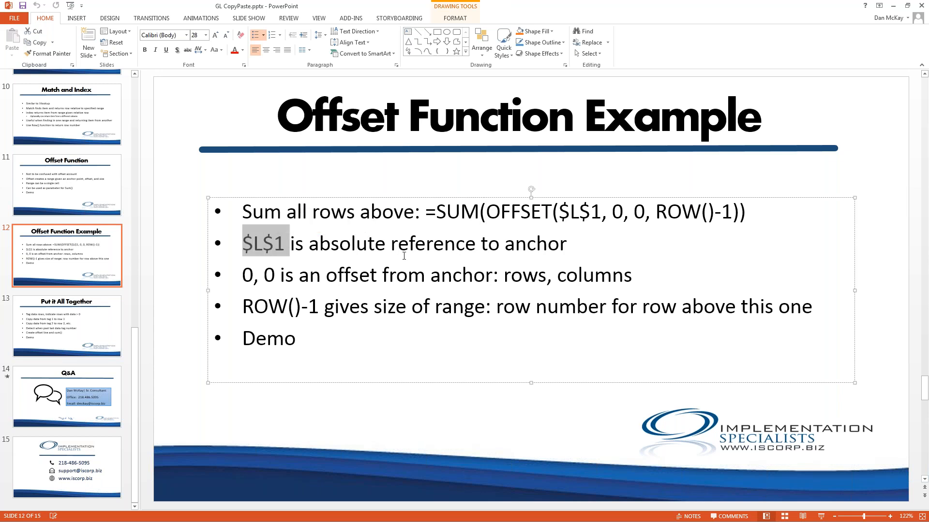
click(511, 250)
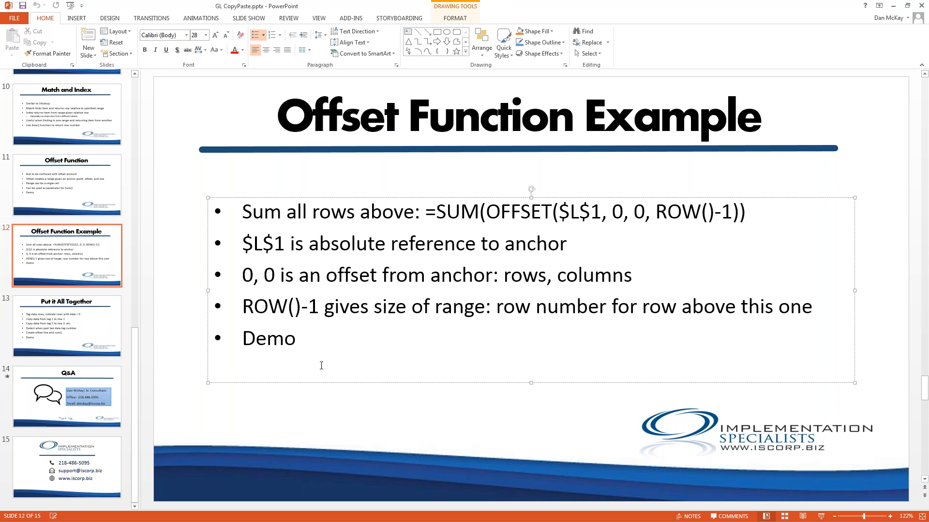
key(Right)
key(shift+Right)
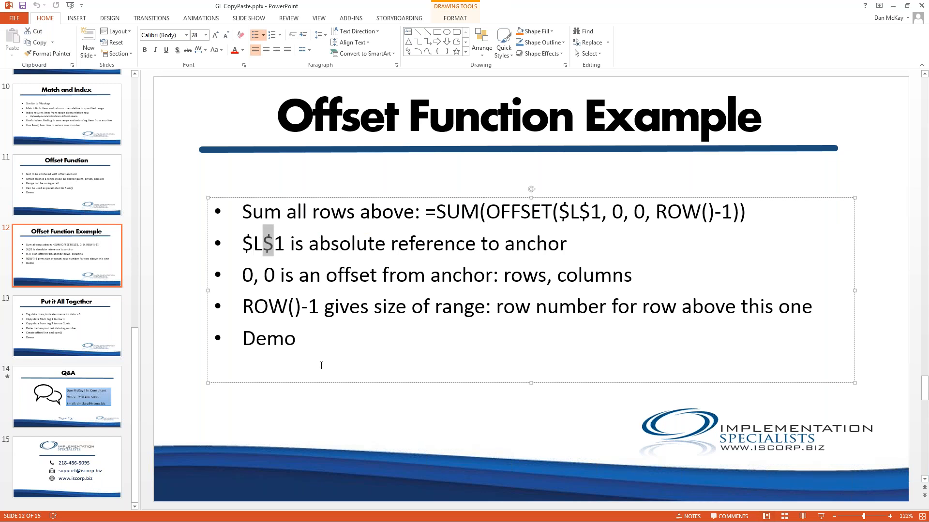
key(Left)
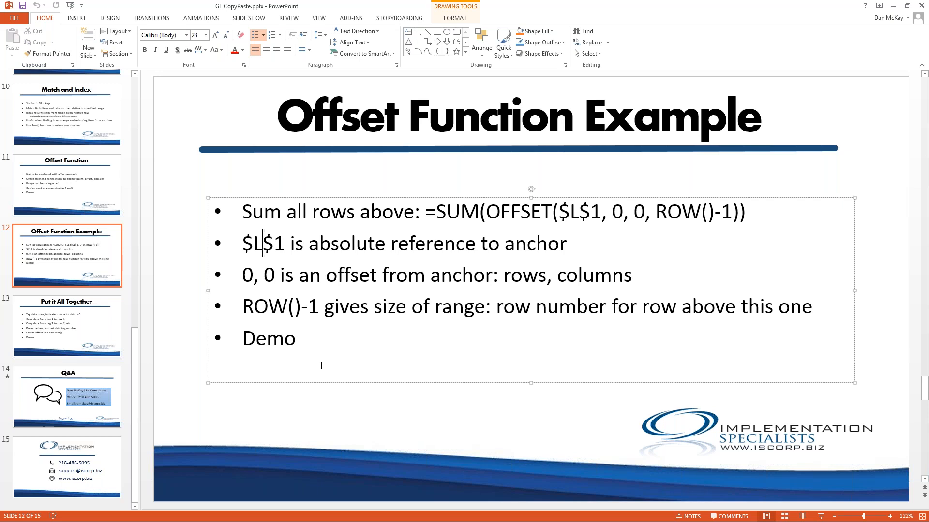
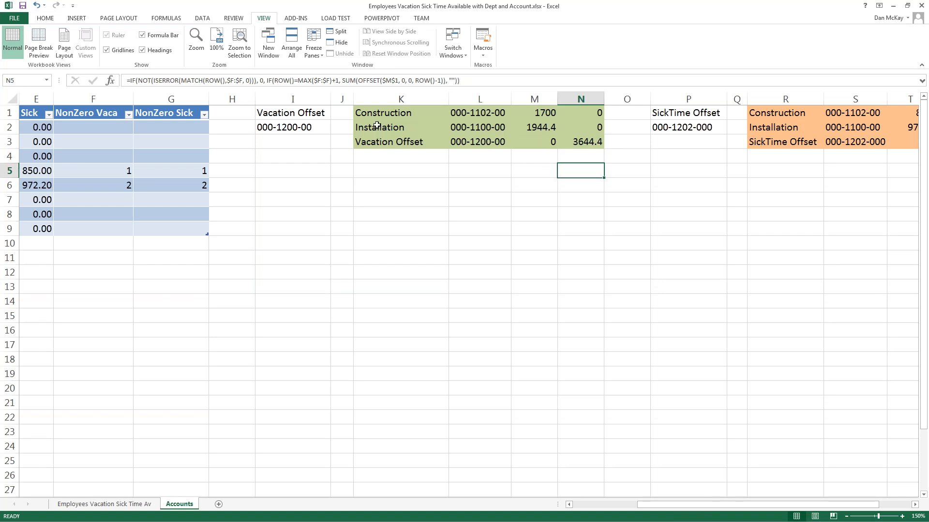
- Open the conditional formatting rule applied to cell K1 in the green vacation range for editing
click(402, 115)
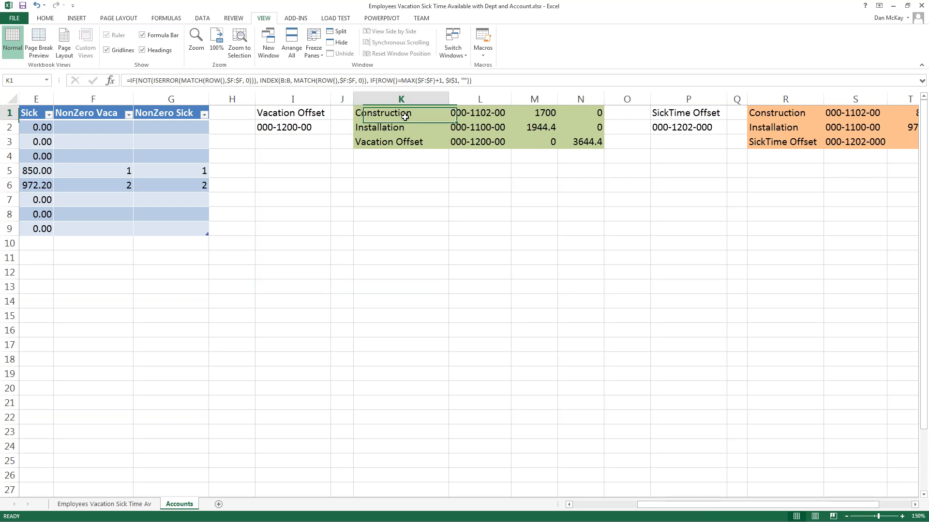
click(45, 19)
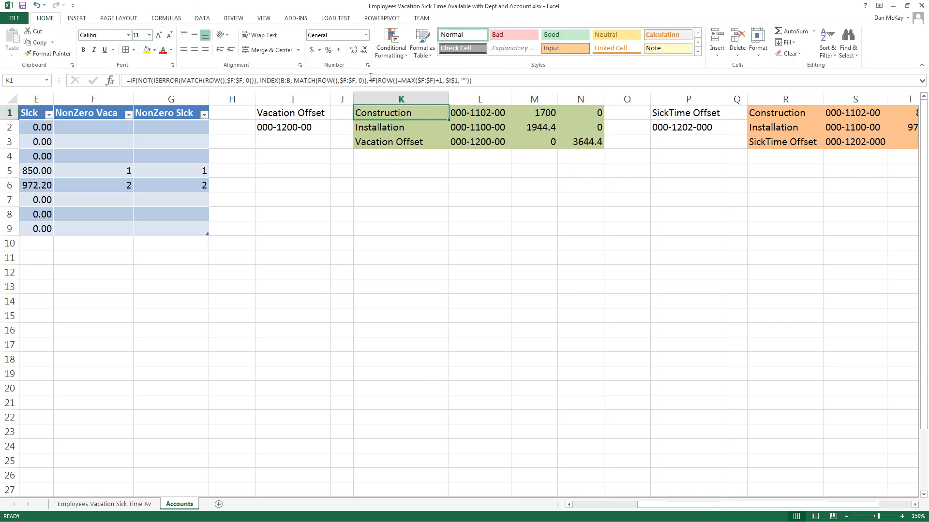
click(405, 57)
click(409, 197)
click(202, 260)
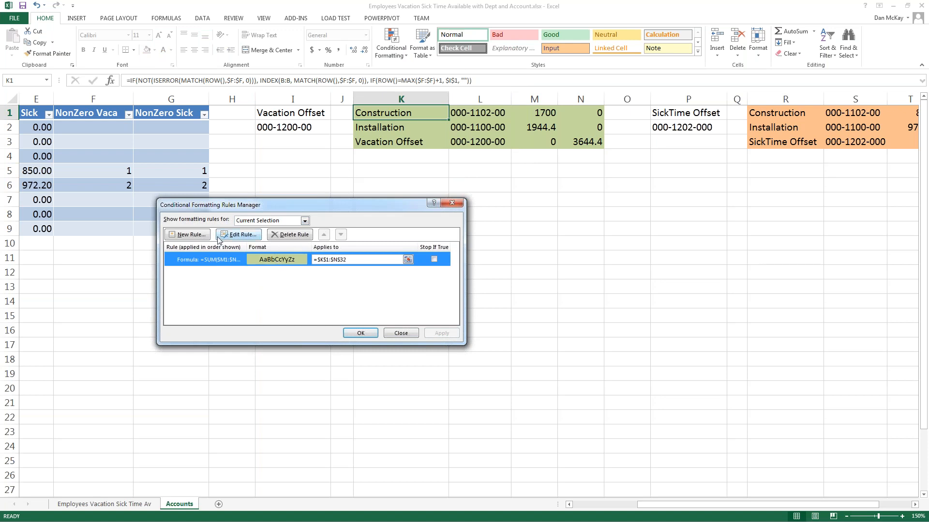
click(238, 236)
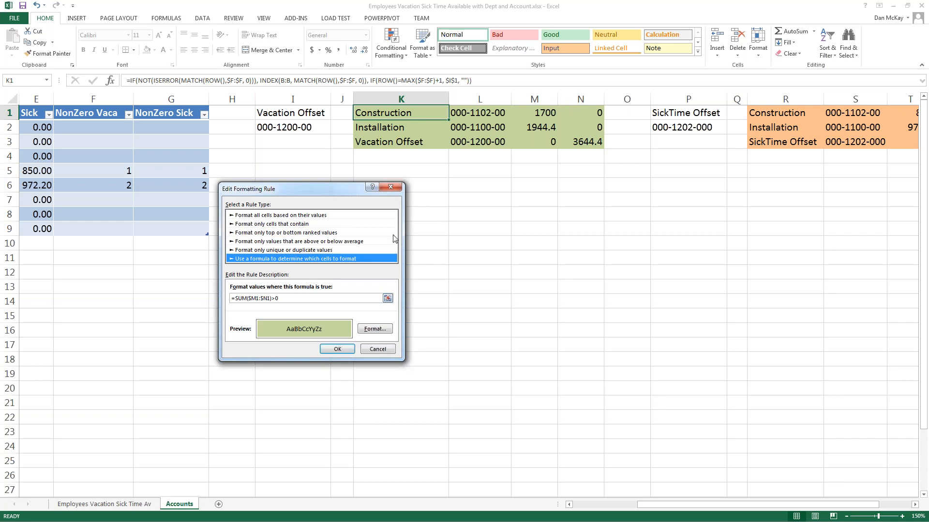
- Inspect the fill format of the vacation range's rule and accept the existing color
click(370, 334)
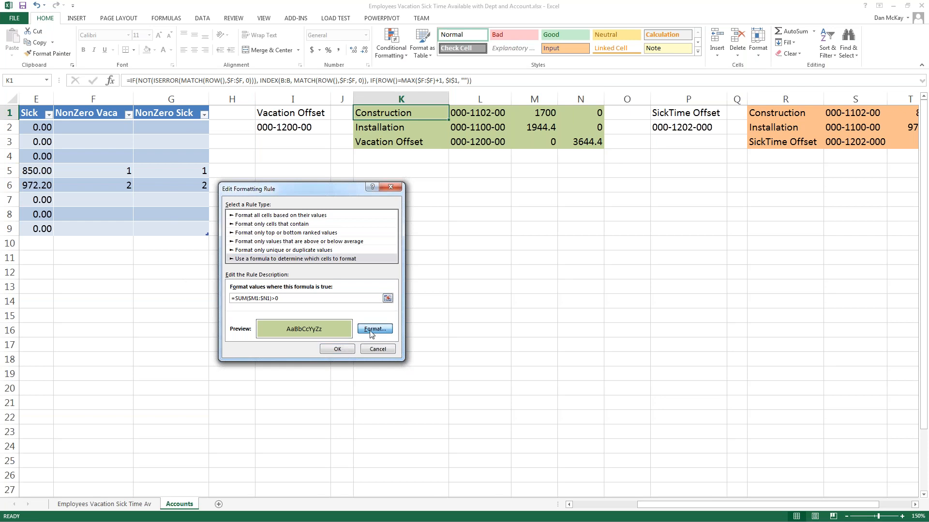
click(281, 159)
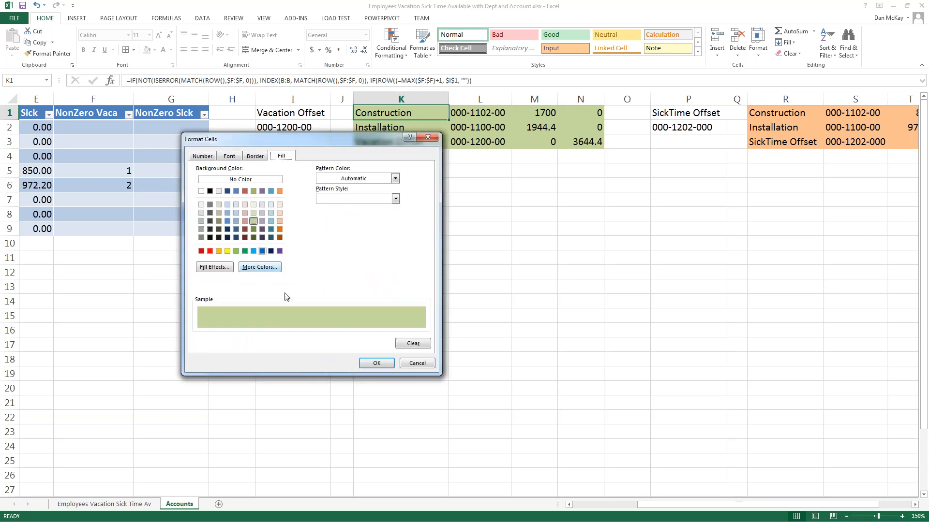
click(382, 364)
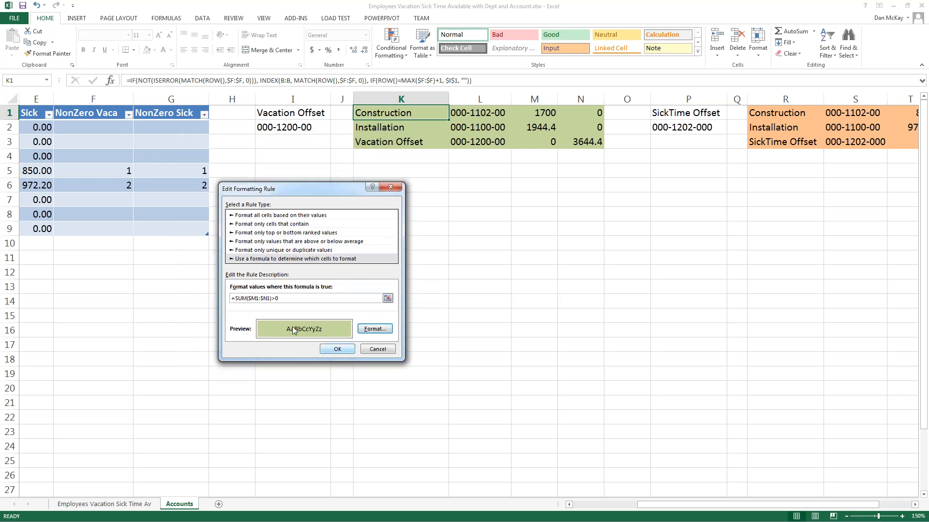
click(254, 298)
text(+)
key(shift+Left)
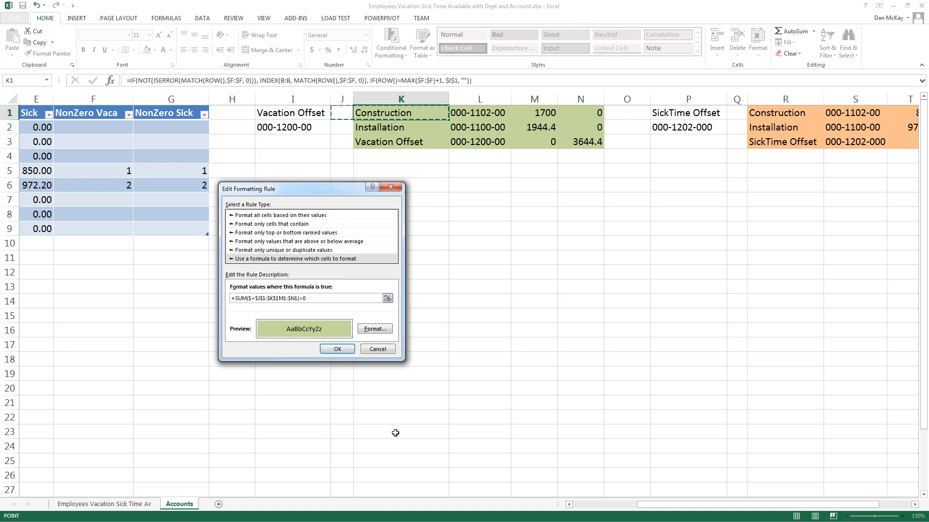
key(Escape)
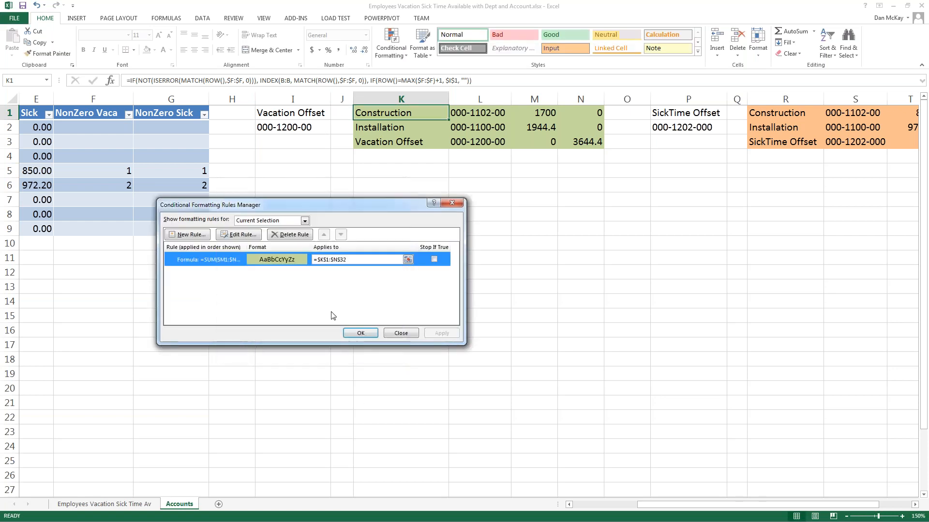
- Reopen the vacation range's formatting rule to review its SUM condition and column-anchored references, leaving without edits
click(237, 235)
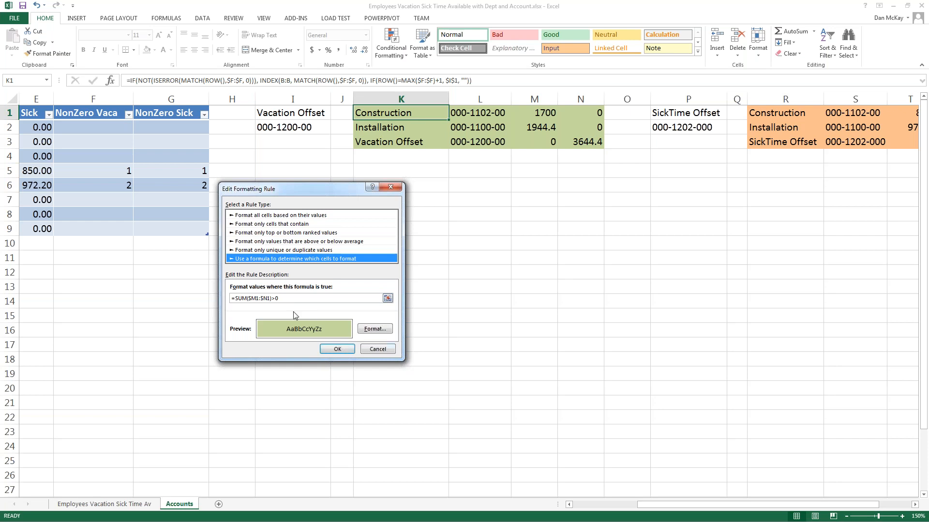
click(378, 349)
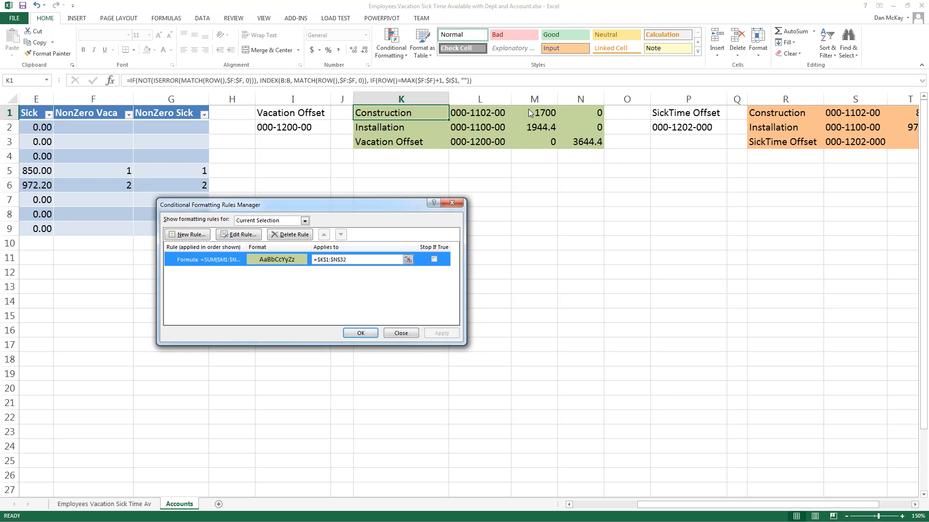
click(400, 333)
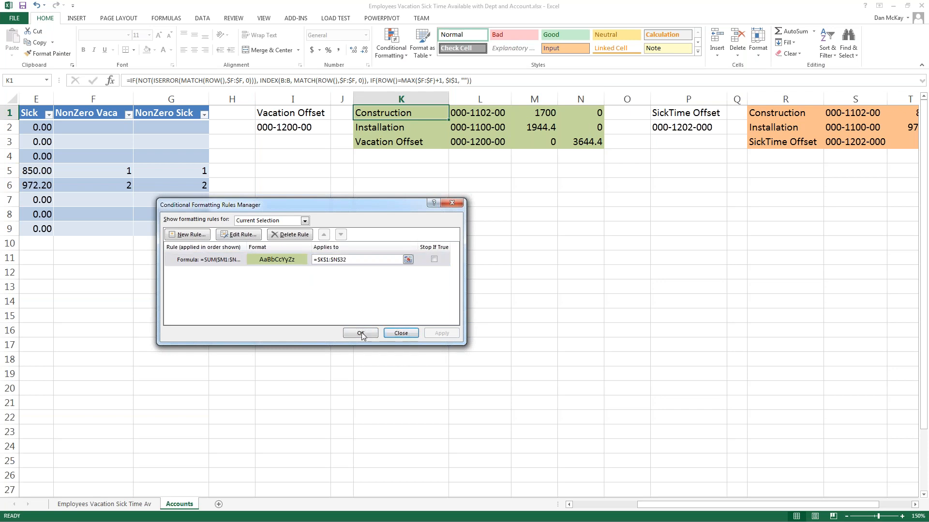
- List the conditional formatting rules for This Worksheet, check the orange sick time rule, and close the rules manager
click(305, 220)
click(272, 236)
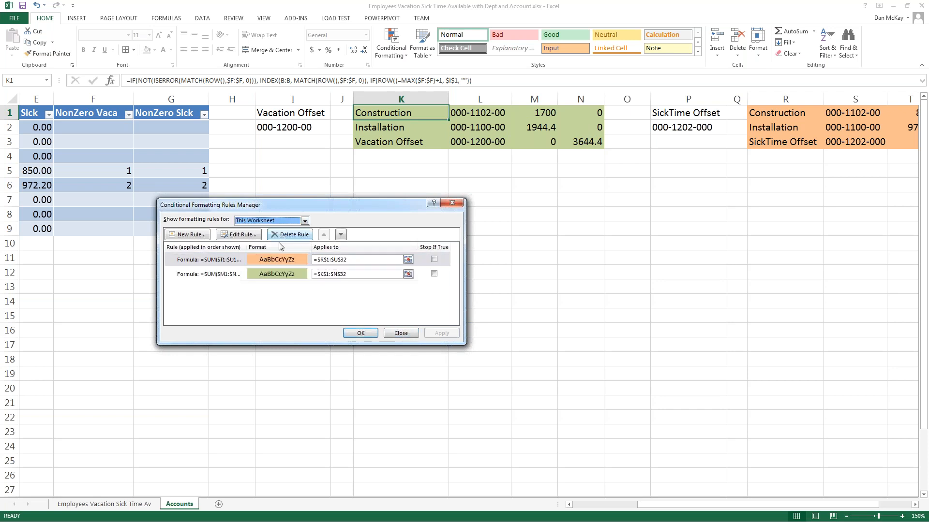
click(255, 260)
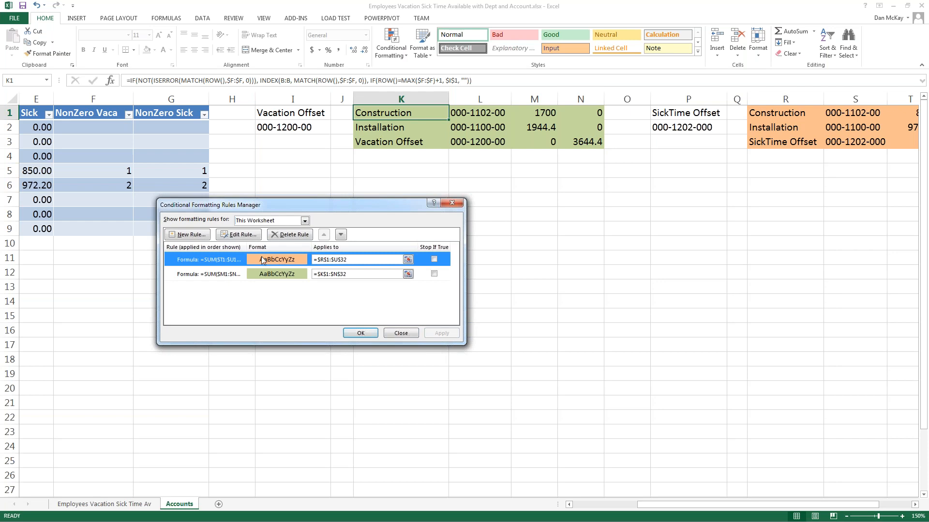
click(400, 334)
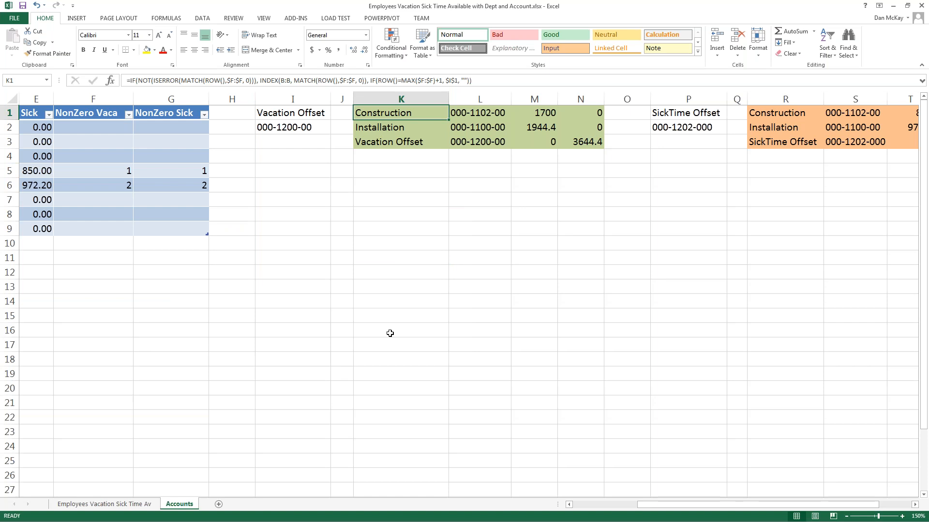
- Review the employee data on the Employees Vacation Sick Time Av sheet and return to the department table on the Accounts sheet
click(107, 504)
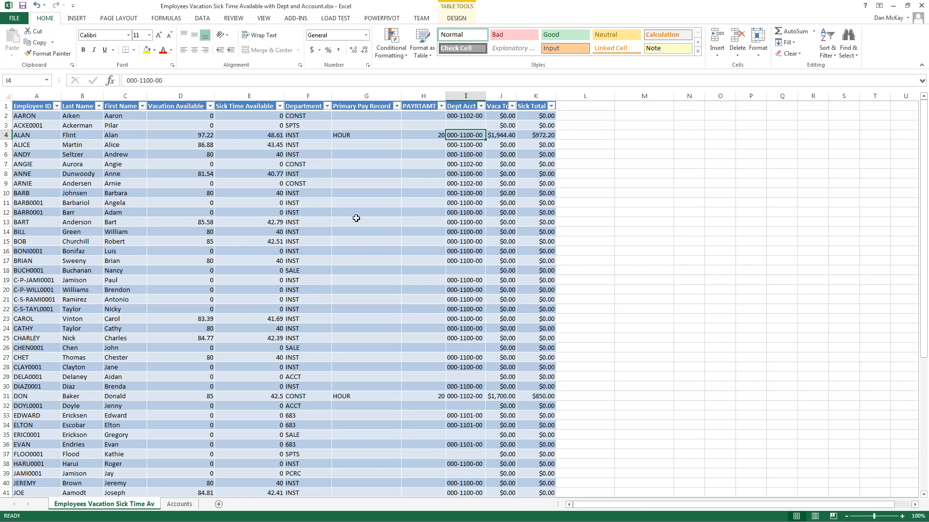
click(600, 378)
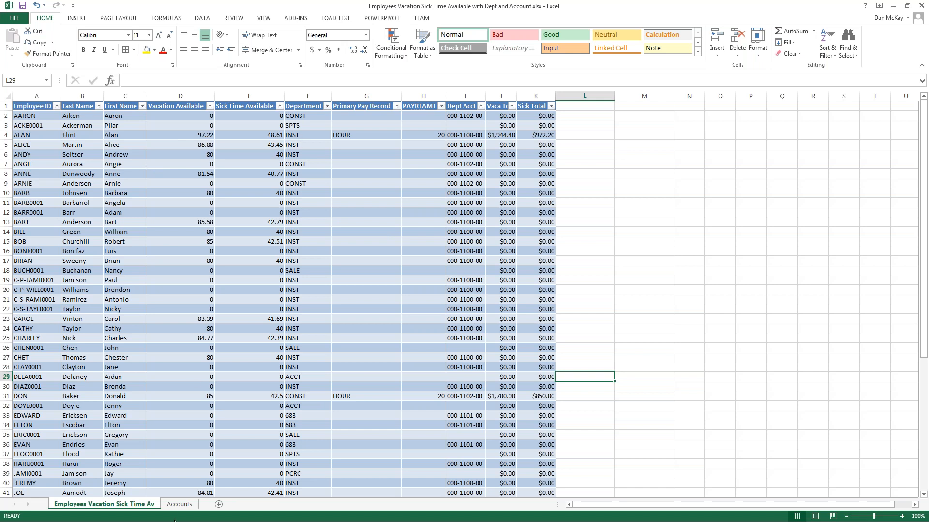
click(180, 504)
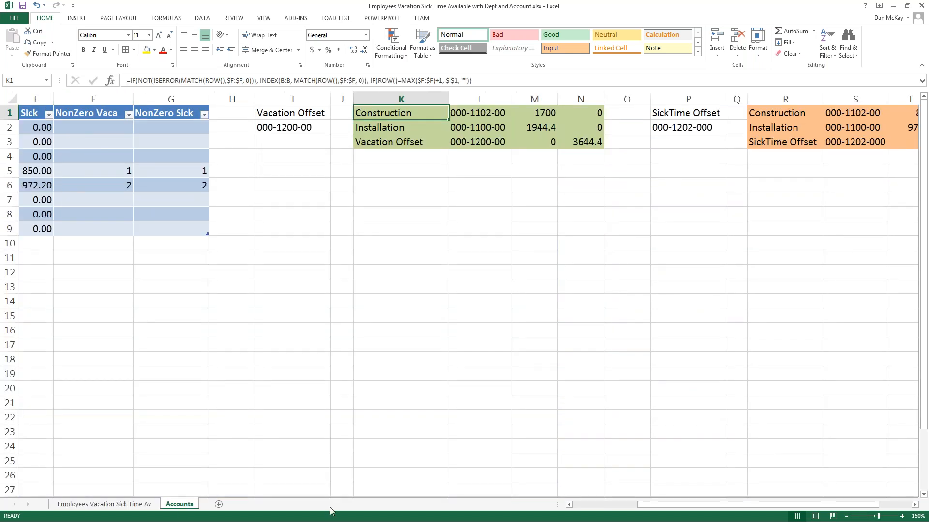
scroll(602, 509, left, 4)
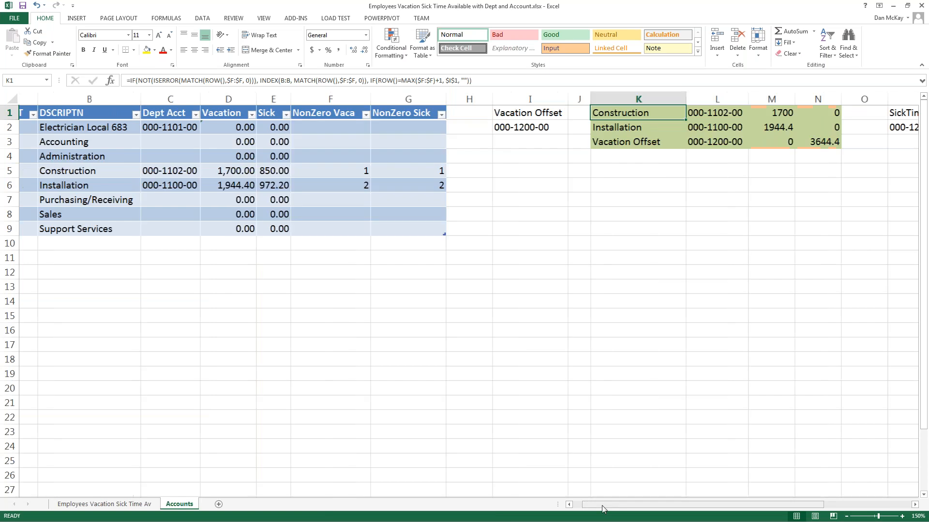
click(213, 126)
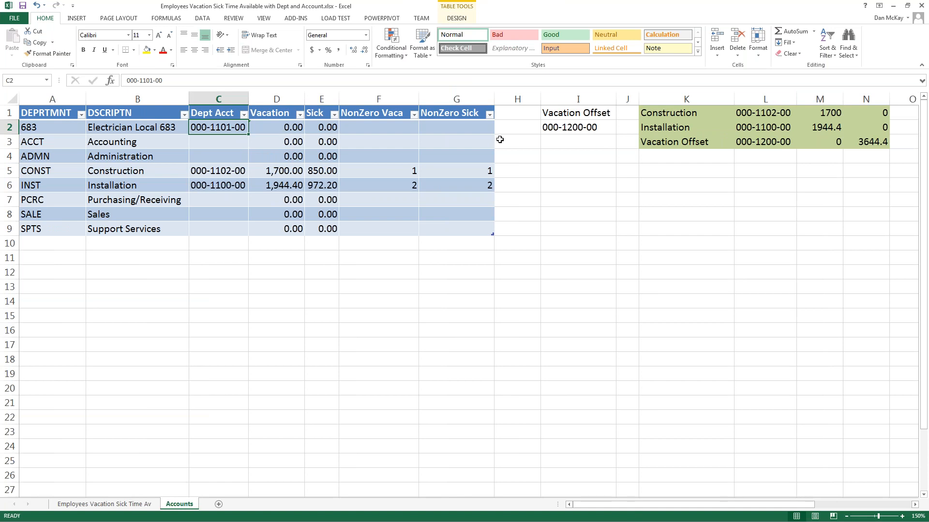
- Switch to PowerPoint and show the Q&A slide
key(alt+Tab)
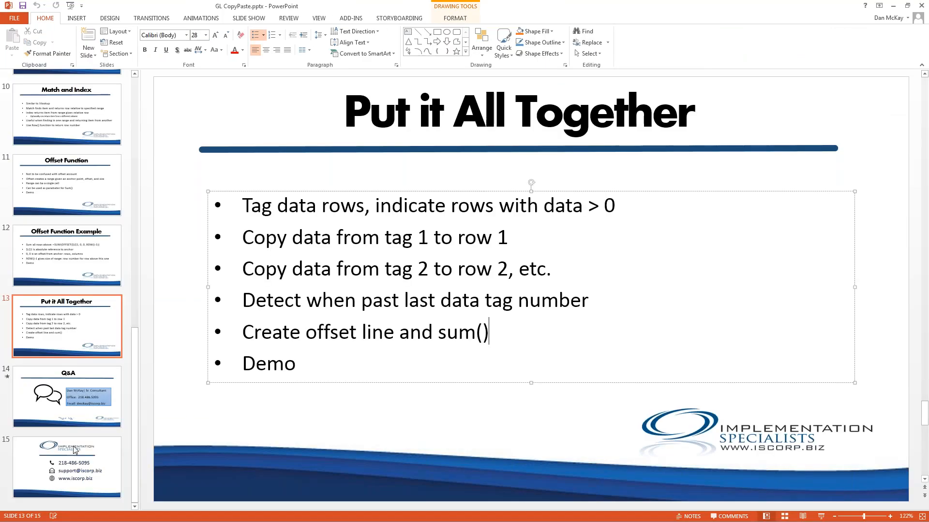
click(83, 386)
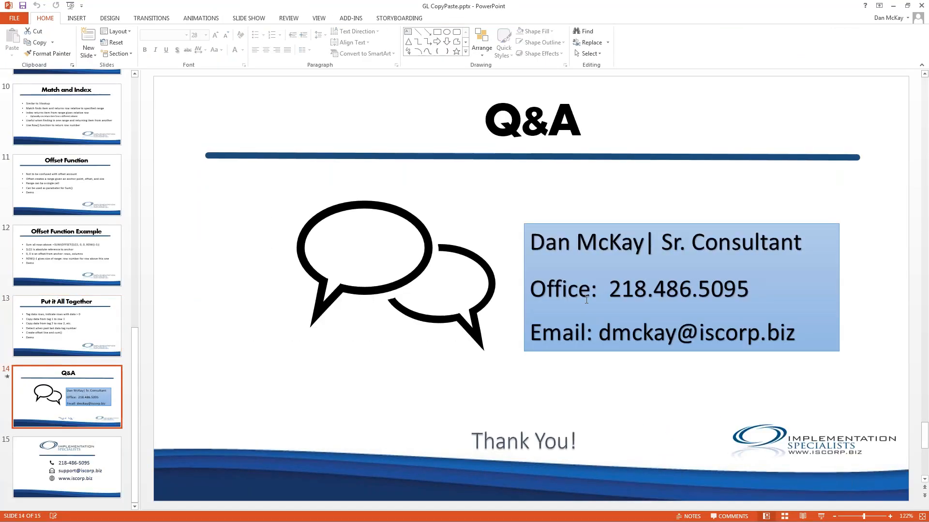